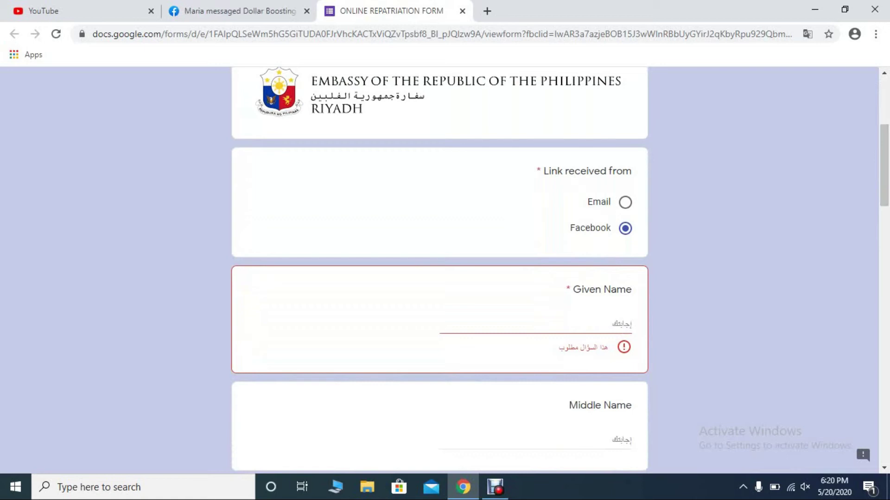
- Mark the link source as Email and enter the applicant's given, middle and last names
{"action": "left_click", "coordinate": [625, 202]}
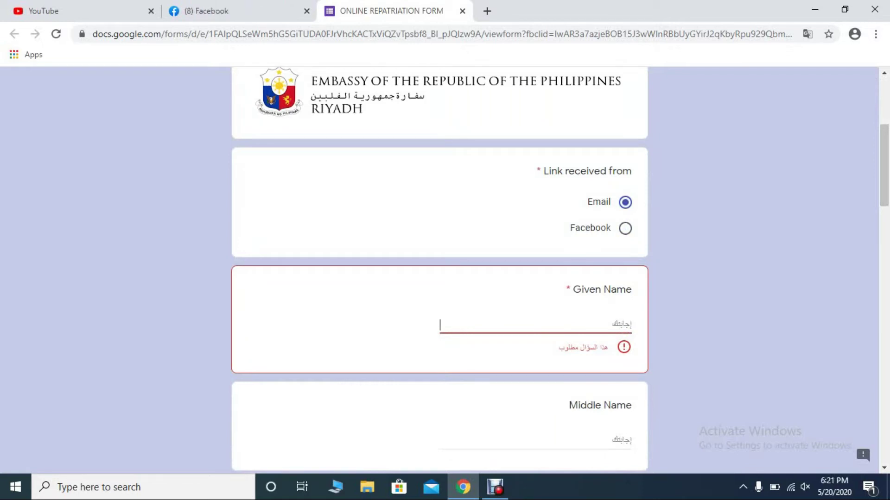
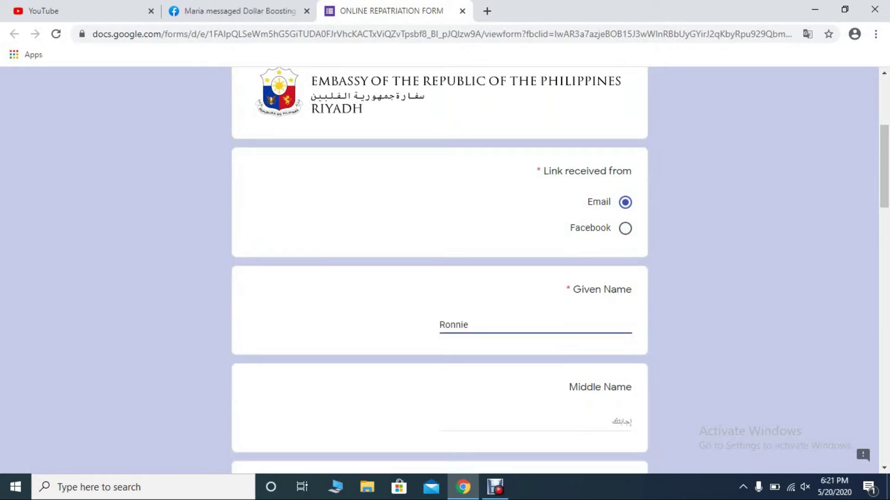
{"action": "scroll", "coordinate": [439, 271], "scroll_direction": "down", "scroll_amount": 4}
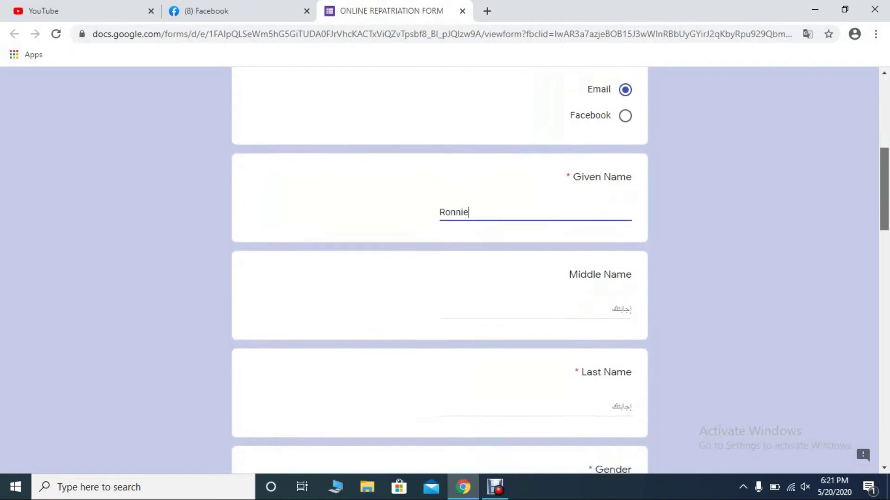
{"action": "left_click", "coordinate": [510, 234]}
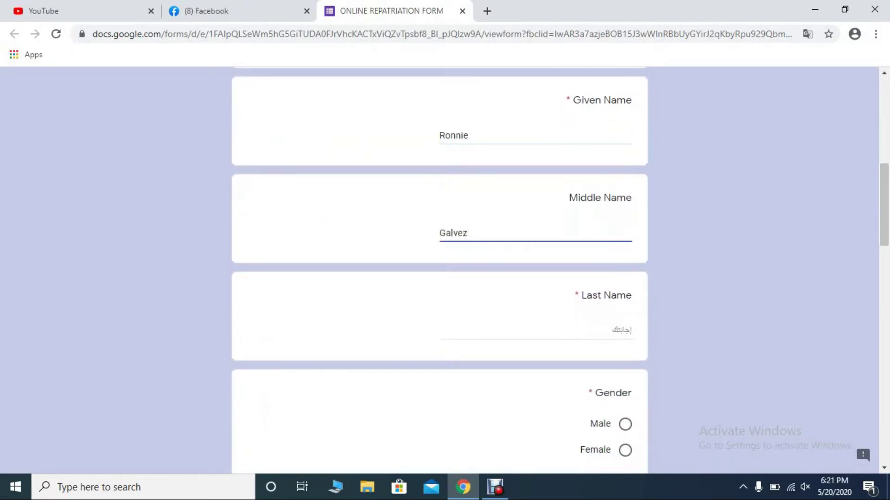
{"action": "left_click", "coordinate": [533, 330]}
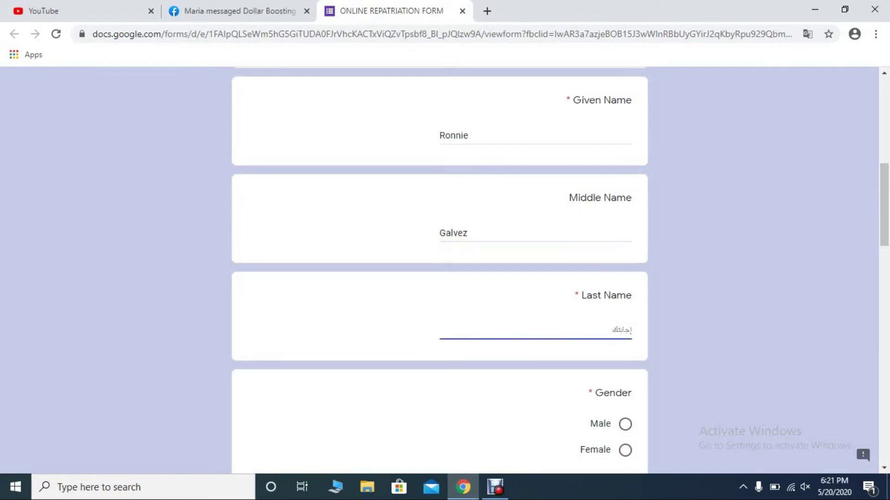
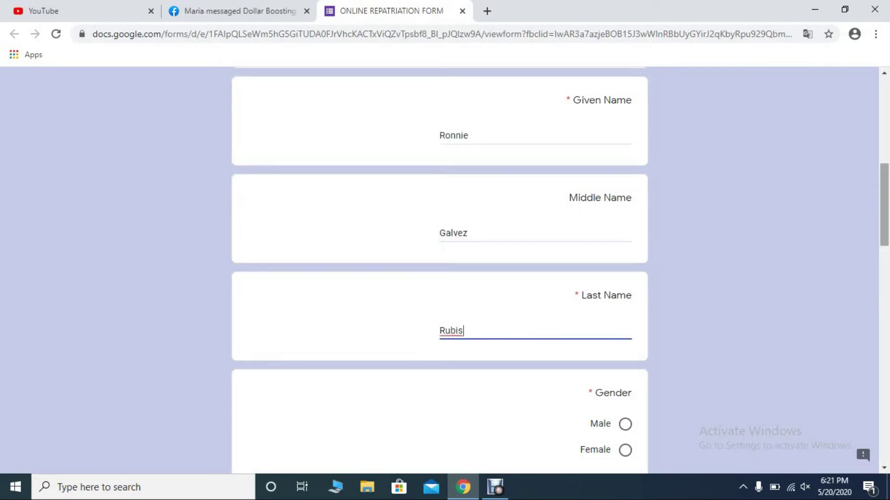
- Set Gender to Male and enter the applicant's date of birth
{"action": "scroll", "coordinate": [440, 268], "scroll_direction": "down", "scroll_amount": 5}
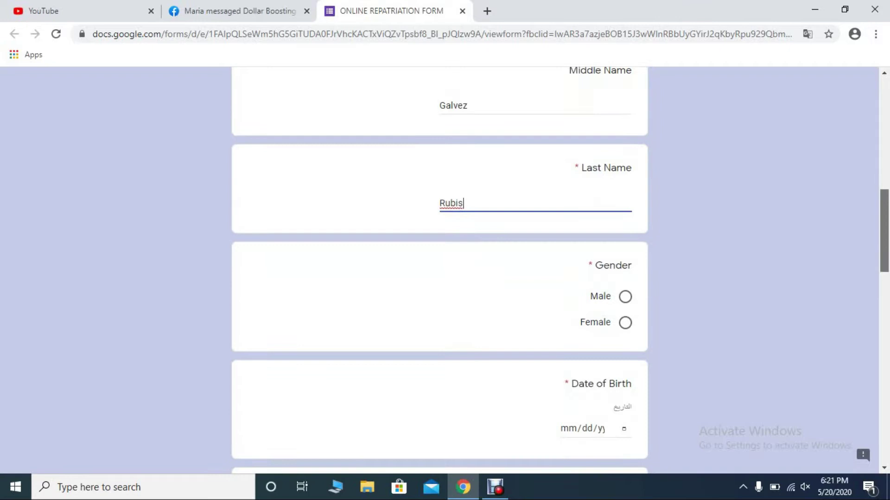
{"action": "left_click", "coordinate": [625, 204]}
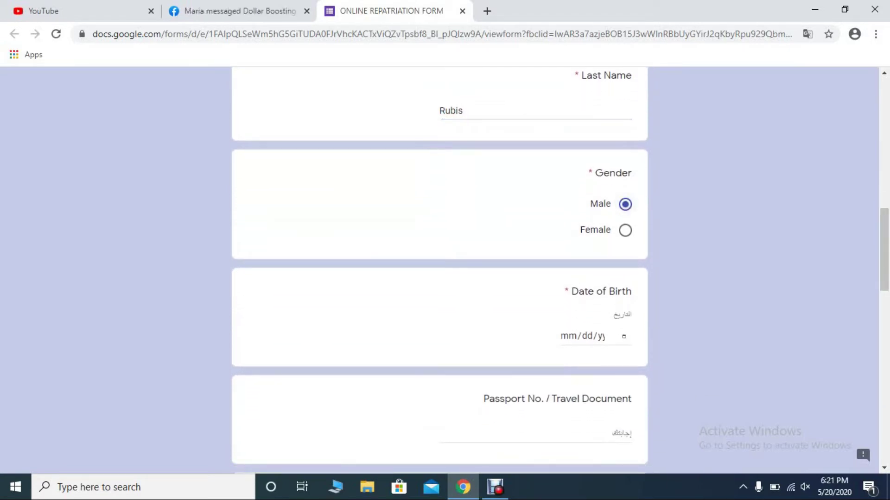
{"action": "left_click", "coordinate": [568, 336]}
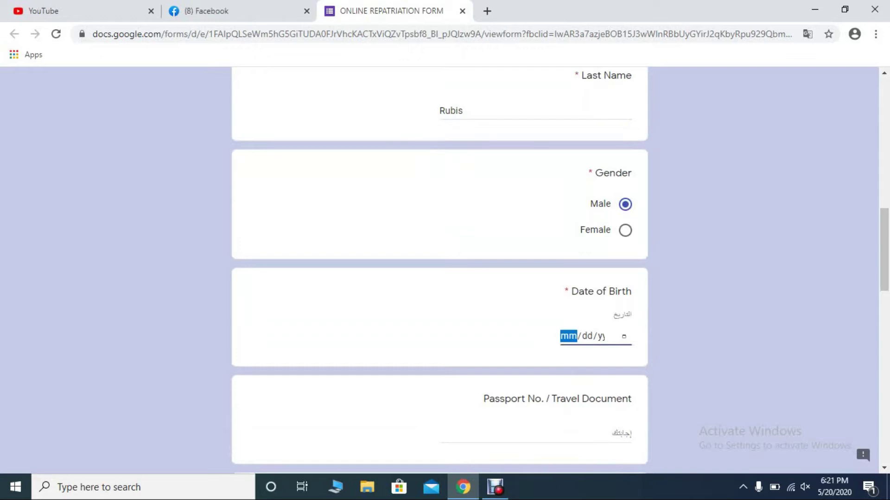
{"action": "type", "text": "01/"}
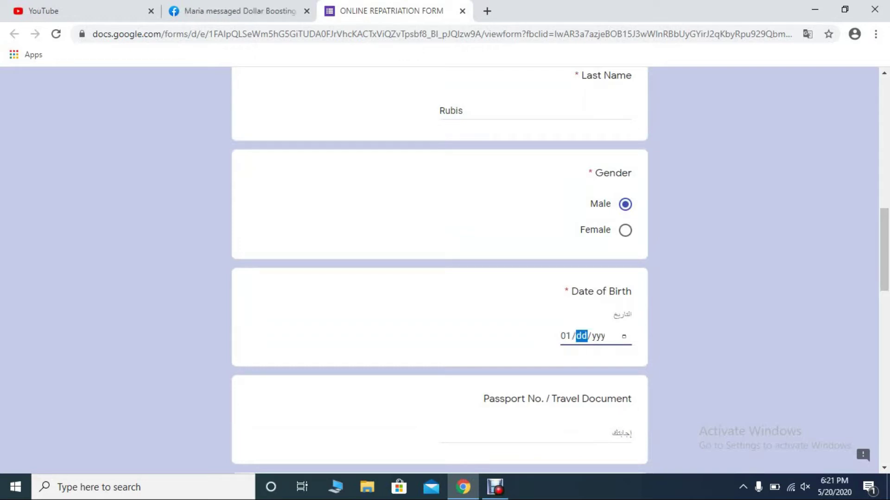
{"action": "type", "text": "04/"}
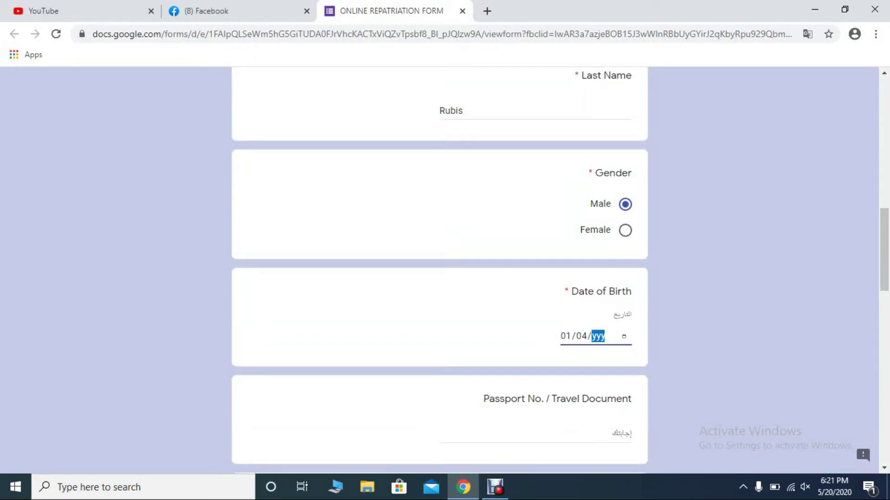
{"action": "type", "text": "198"}
{"action": "scroll", "coordinate": [439, 269], "scroll_direction": "down", "scroll_amount": 3}
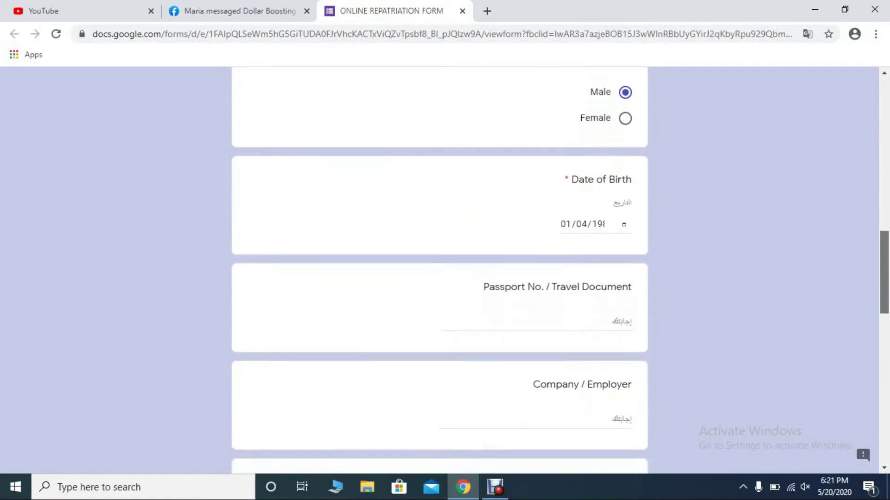
- Enter the passport number in the Passport No. / Travel Document field
{"action": "left_click", "coordinate": [535, 297]}
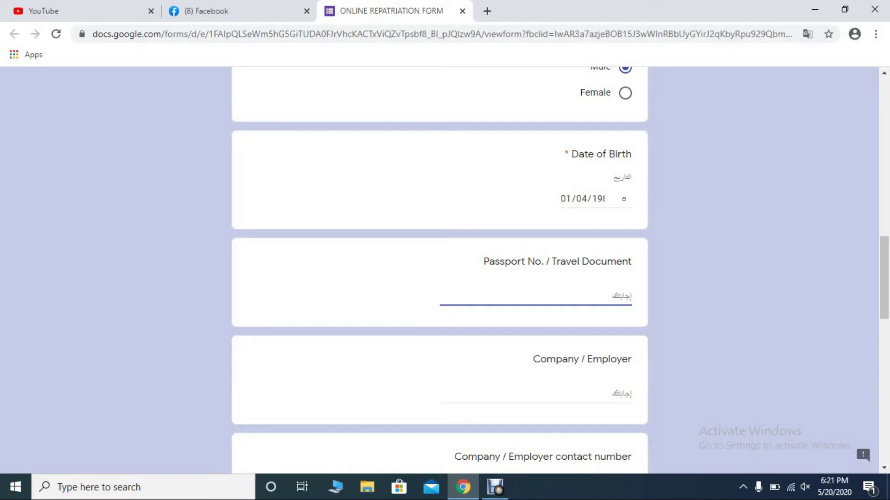
{"action": "type", "text": "p"}
{"action": "key", "text": "BackSpace"}
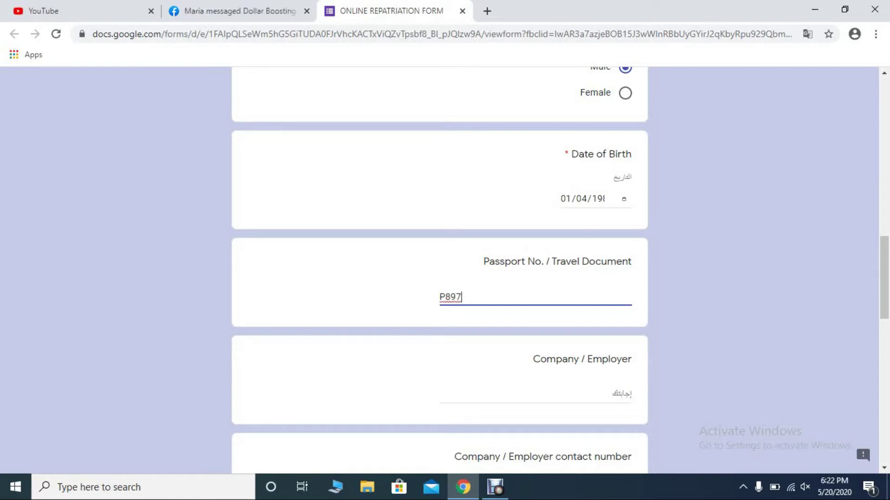
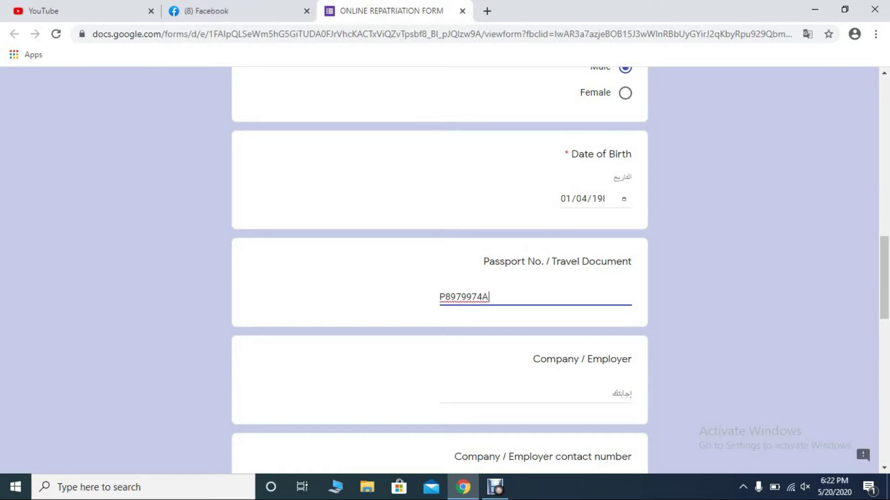
- Fill in Company / Employer as 'Obeid Signs Factory'
{"action": "left_click", "coordinate": [440, 395]}
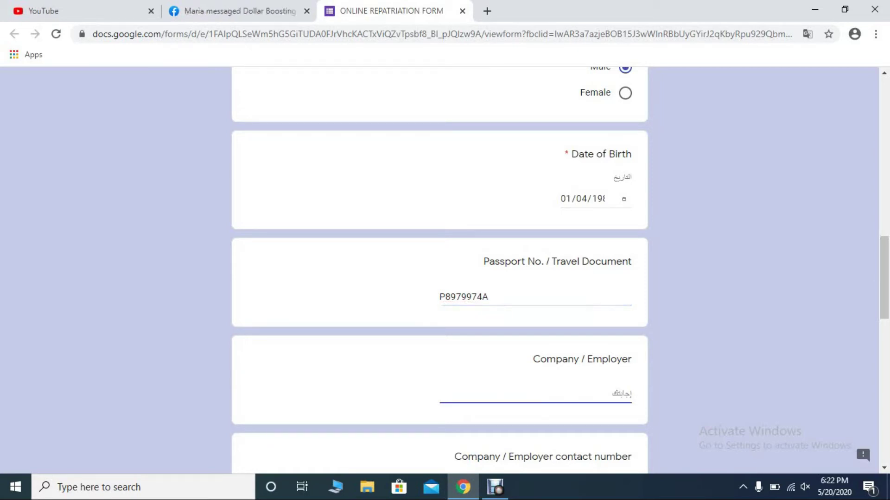
{"action": "type", "text": "Obeid"}
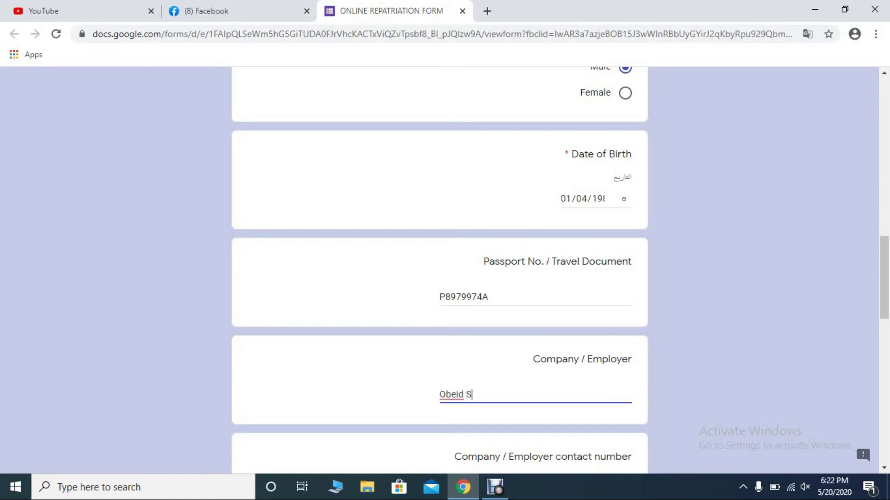
{"action": "type", "text": " Signs "}
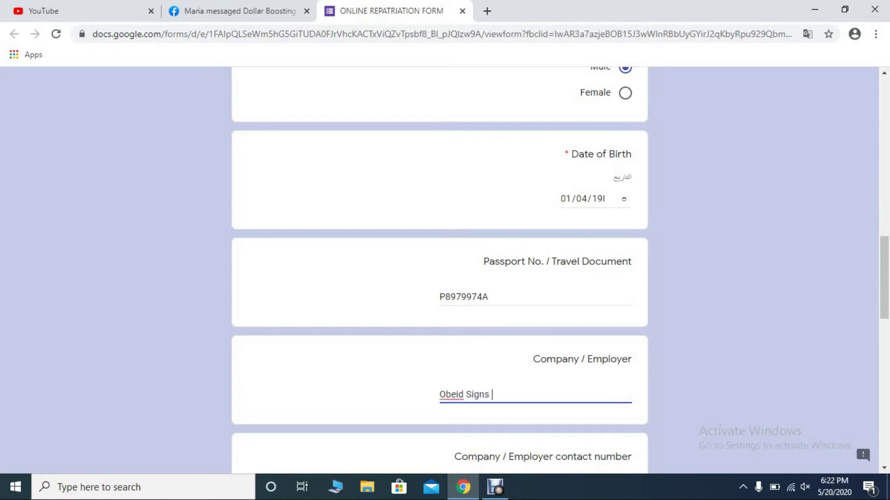
{"action": "type", "text": "Factory"}
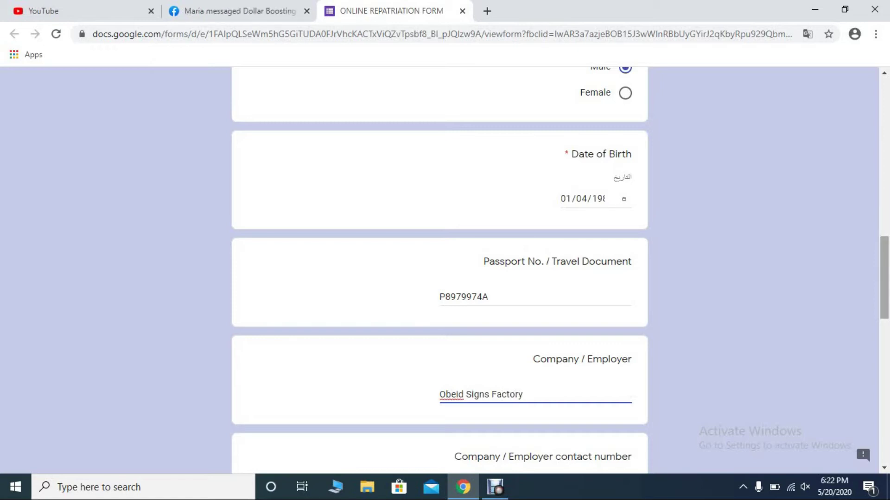
{"action": "scroll", "coordinate": [440, 269], "scroll_direction": "down", "scroll_amount": 2}
{"action": "scroll", "coordinate": [439, 269], "scroll_direction": "down", "scroll_amount": 2}
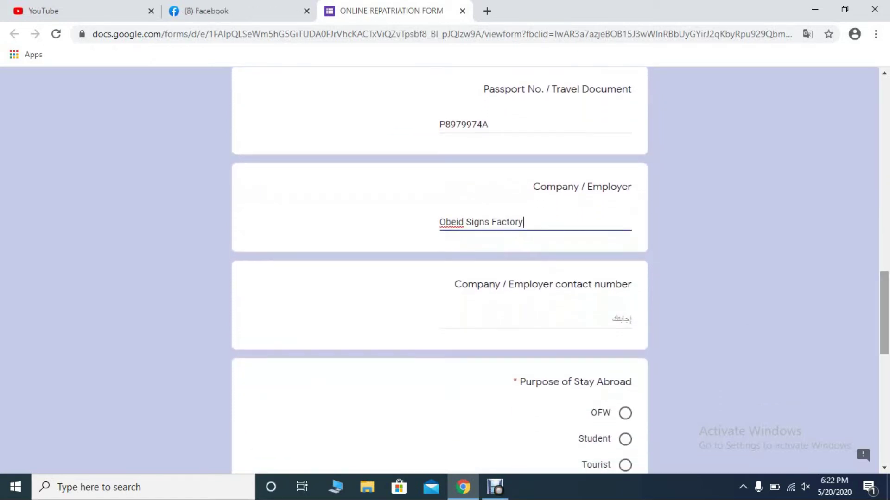
- Enter the employer's phone number in the Company / Employer contact number field
{"action": "left_click", "coordinate": [445, 319]}
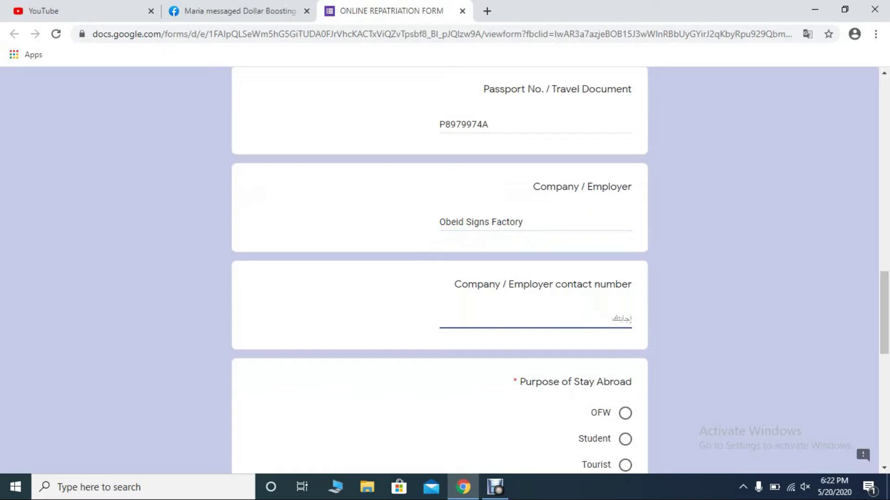
{"action": "type", "text": "0"}
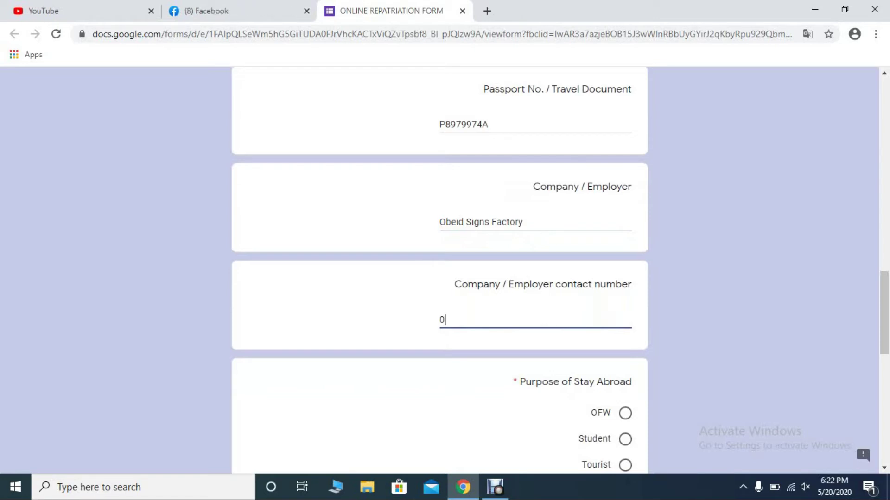
{"action": "type", "text": "5"}
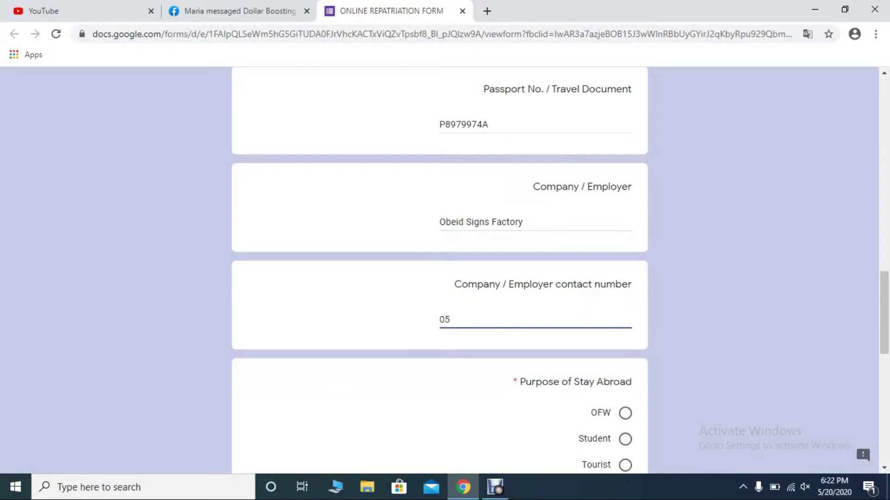
{"action": "type", "text": "0"}
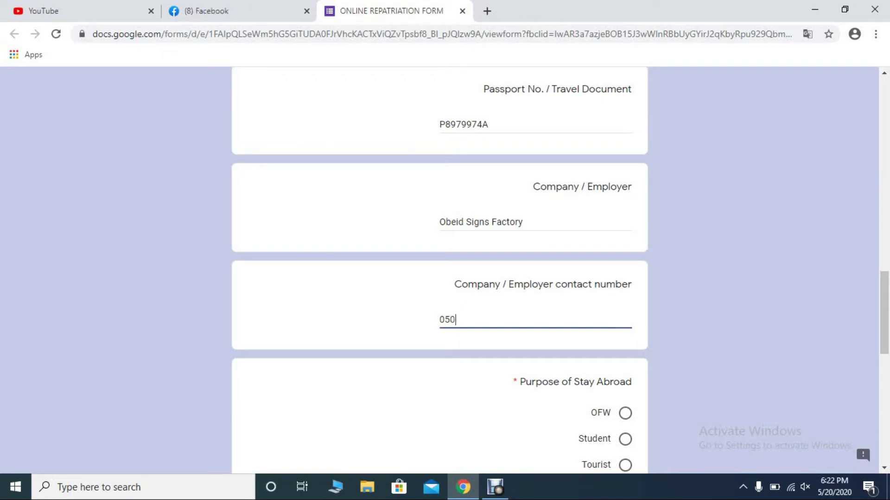
{"action": "type", "text": "6"}
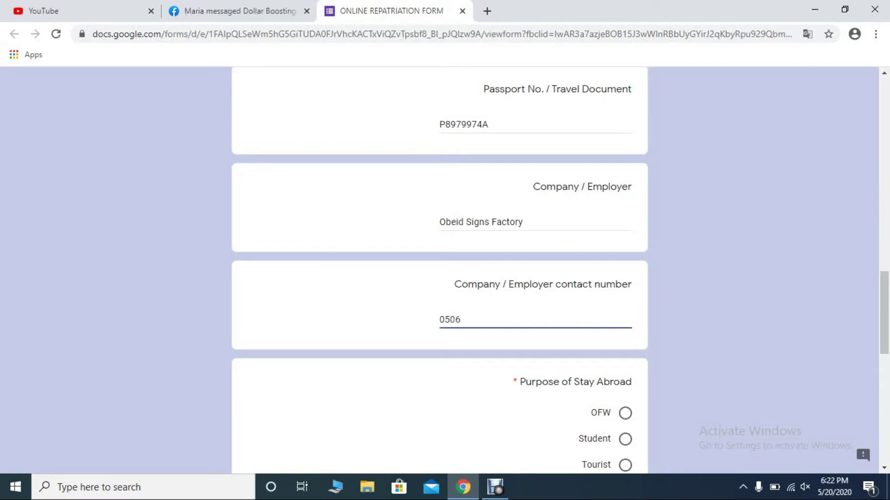
{"action": "type", "text": "200"}
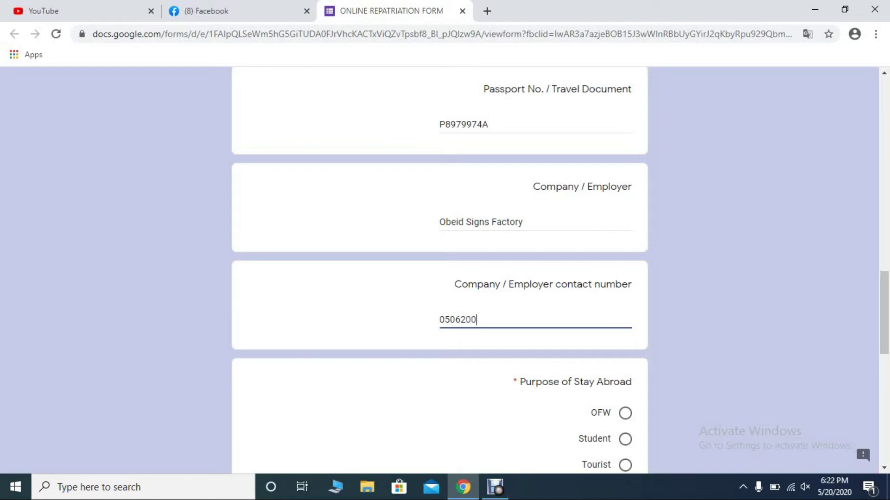
{"action": "key", "text": "BackSpace"}
{"action": "key", "text": "BackSpace"}
{"action": "key", "text": "BackSpace"}
{"action": "key", "text": "BackSpace"}
{"action": "key", "text": "BackSpace"}
{"action": "key", "text": "BackSpace"}
{"action": "key", "text": "BackSpace"}
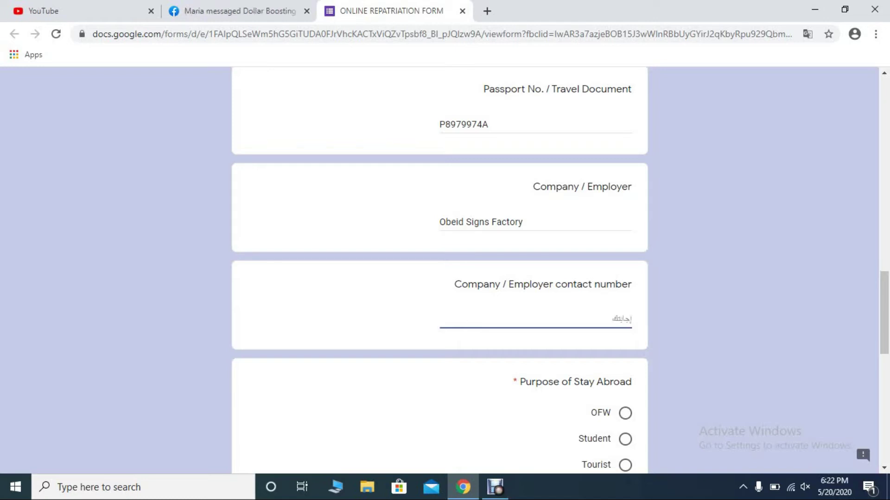
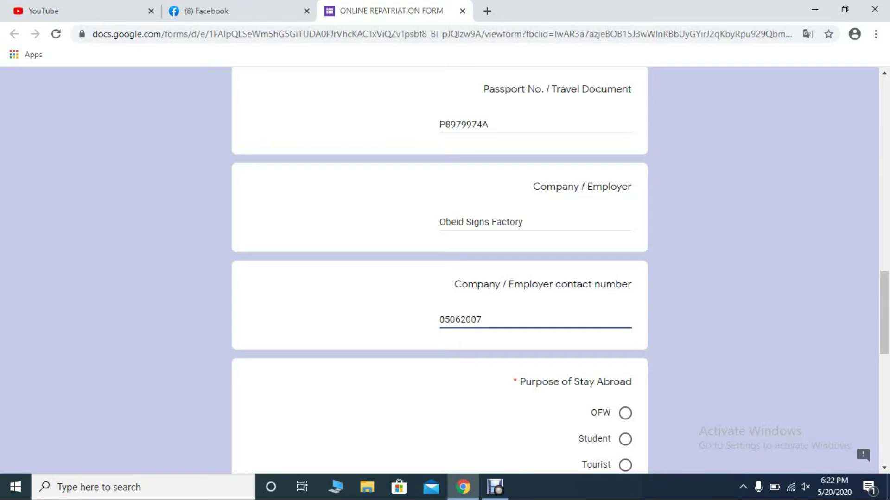
- Answer Purpose of Stay Abroad with OFW after trying other options
{"action": "scroll", "coordinate": [440, 270], "scroll_direction": "down", "scroll_amount": 3}
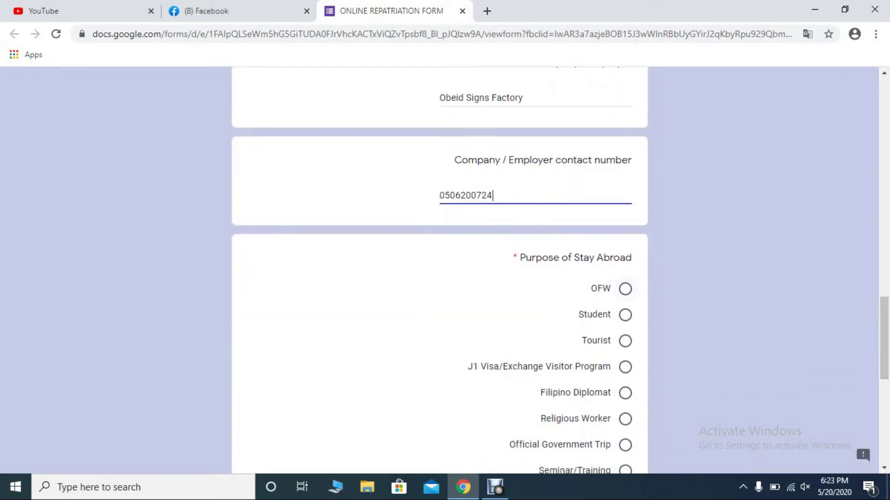
{"action": "left_click", "coordinate": [625, 289]}
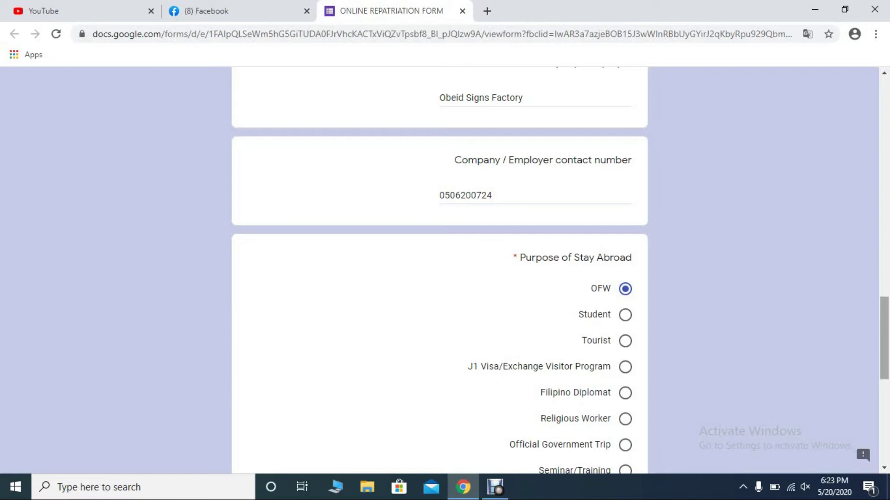
{"action": "scroll", "coordinate": [439, 270], "scroll_direction": "down", "scroll_amount": 2}
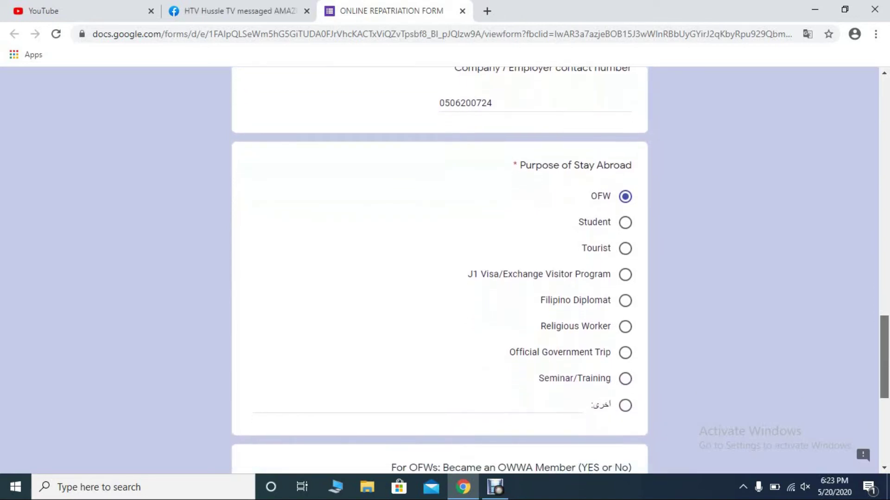
{"action": "left_click_drag", "start_coordinate": [579, 222], "coordinate": [610, 222]}
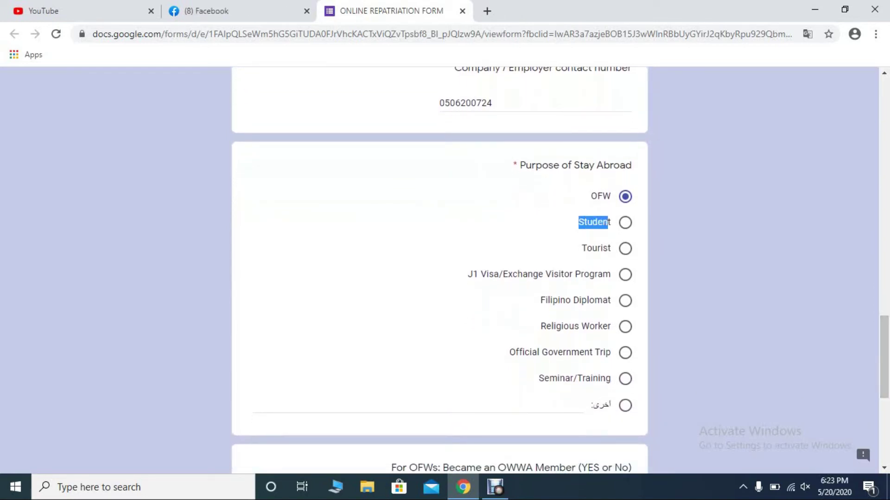
{"action": "left_click_drag", "start_coordinate": [582, 249], "coordinate": [607, 248]}
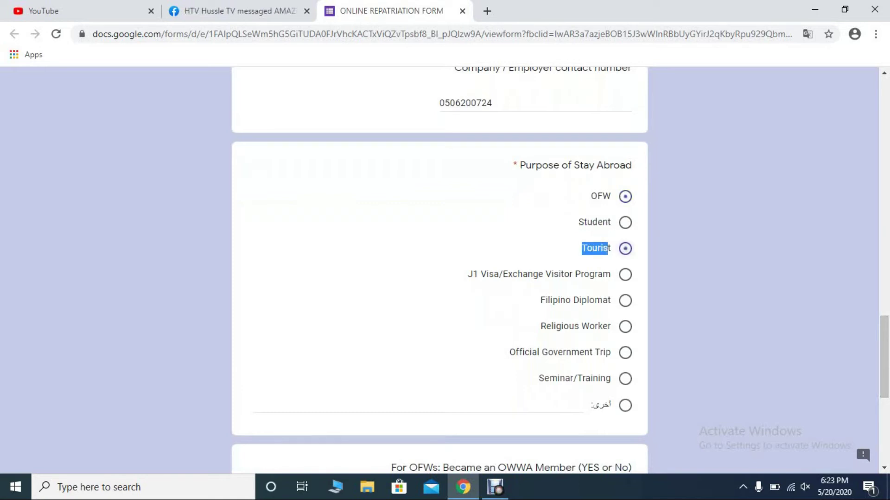
{"action": "left_click_drag", "start_coordinate": [468, 274], "coordinate": [603, 274]}
{"action": "left_click_drag", "start_coordinate": [540, 300], "coordinate": [608, 300]}
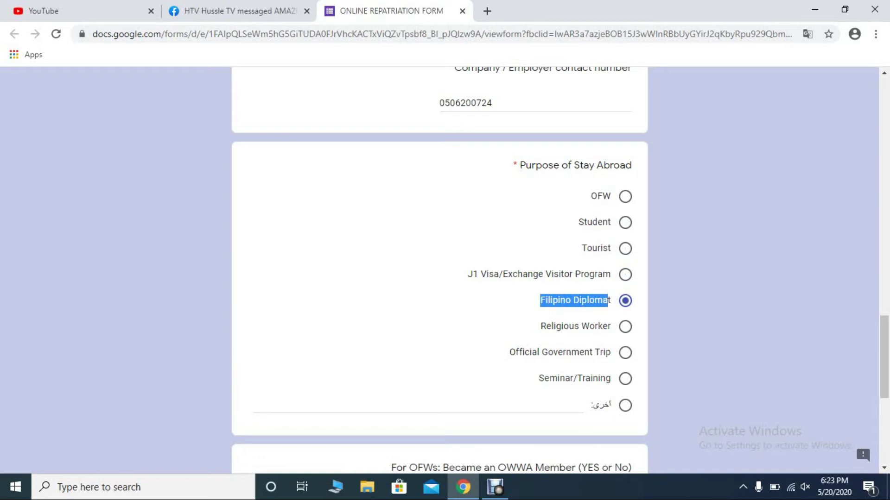
{"action": "left_click", "coordinate": [575, 326]}
{"action": "left_click", "coordinate": [600, 196]}
- Answer Yes to the OWWA membership question
{"action": "scroll", "coordinate": [439, 268], "scroll_direction": "down", "scroll_amount": 3}
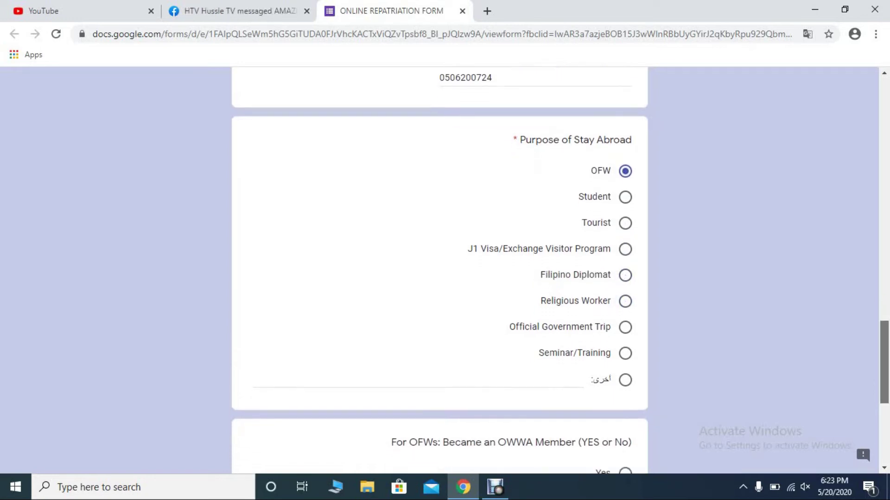
{"action": "scroll", "coordinate": [439, 269], "scroll_direction": "down", "scroll_amount": 1}
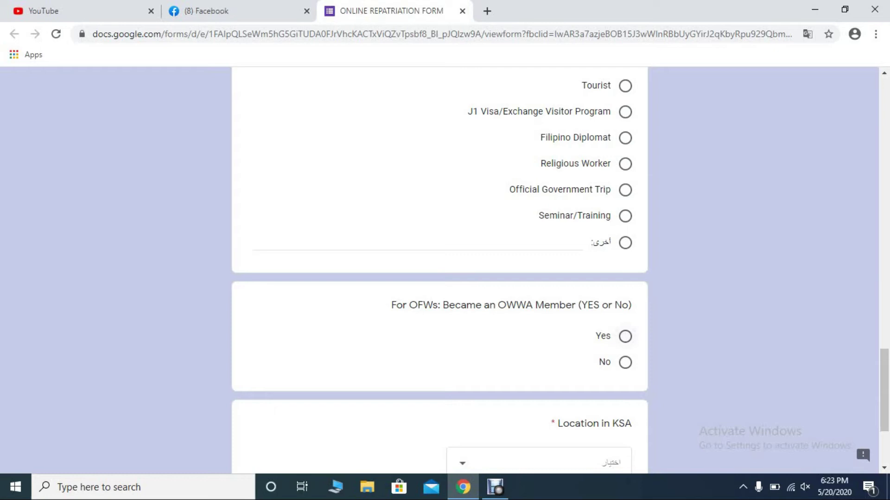
{"action": "left_click", "coordinate": [624, 337]}
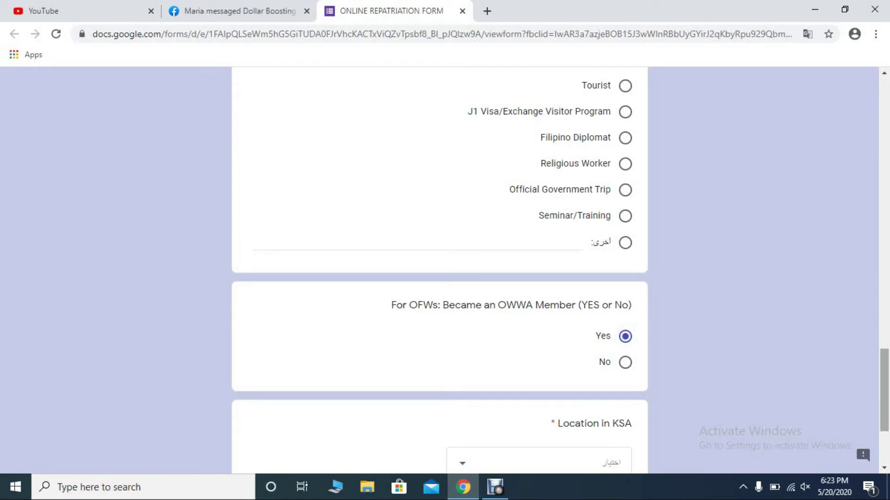
{"action": "scroll", "coordinate": [625, 337], "scroll_direction": "down", "scroll_amount": 1}
{"action": "scroll", "coordinate": [560, 268], "scroll_direction": "down", "scroll_amount": 2}
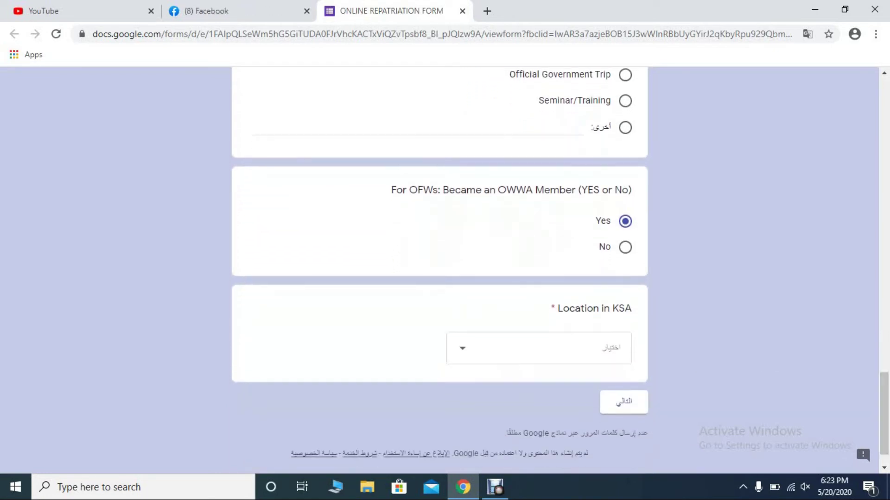
- Pick Al-Sulayyil from the Location in KSA city dropdown
{"action": "left_click", "coordinate": [593, 342]}
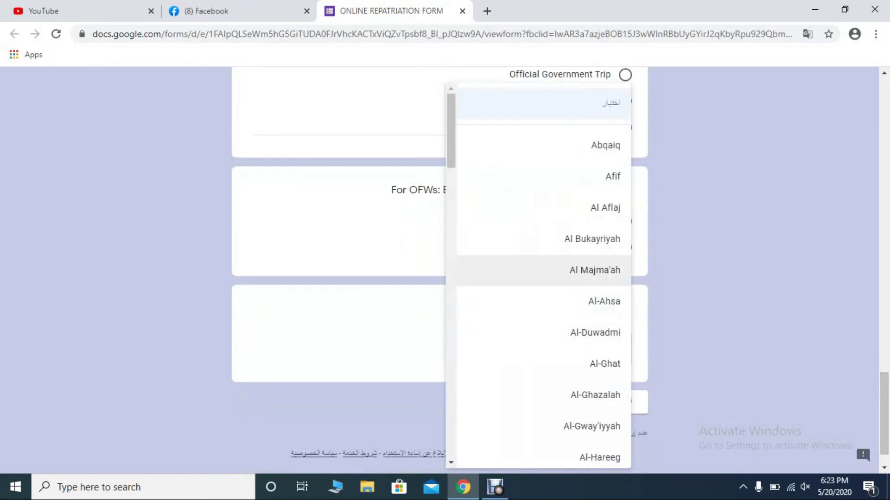
{"action": "scroll", "coordinate": [593, 267], "scroll_direction": "down", "scroll_amount": 6}
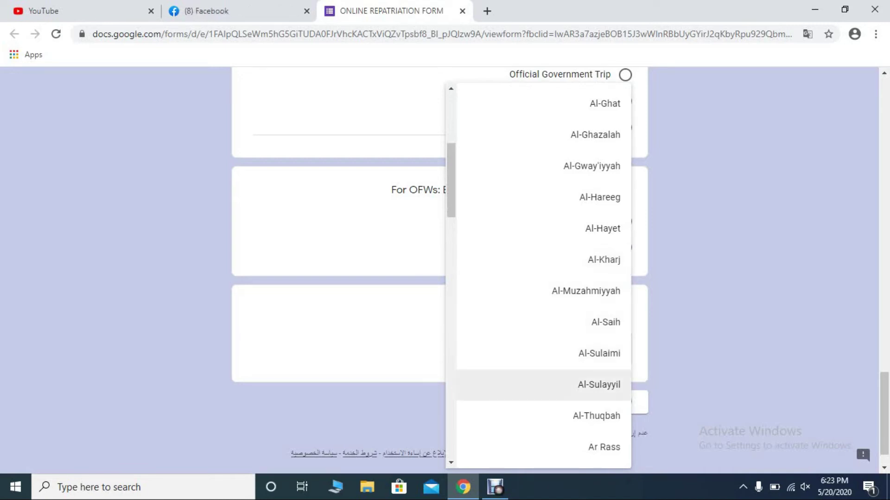
{"action": "scroll", "coordinate": [542, 380], "scroll_direction": "down", "scroll_amount": 6}
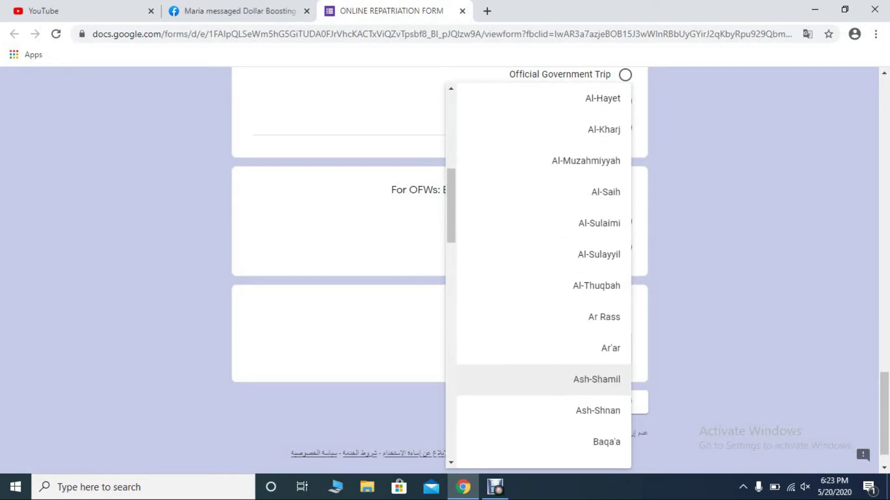
{"action": "scroll", "coordinate": [542, 380], "scroll_direction": "down", "scroll_amount": 4}
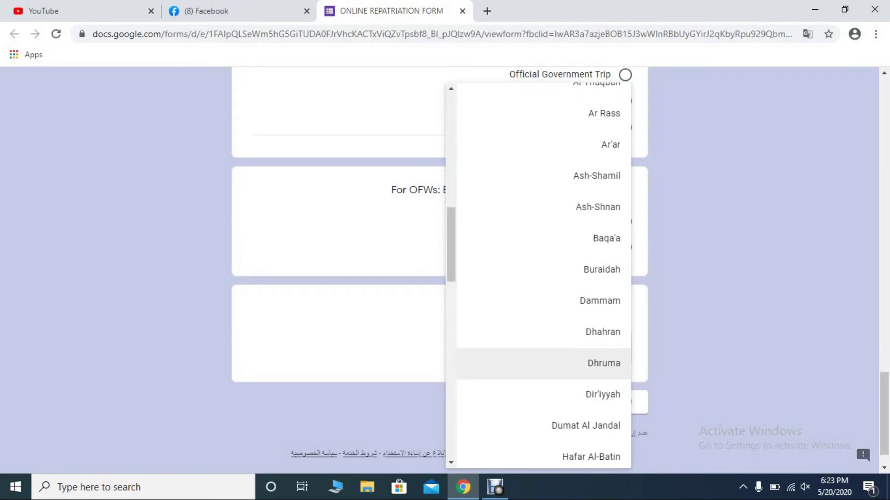
{"action": "scroll", "coordinate": [542, 380], "scroll_direction": "down", "scroll_amount": 7}
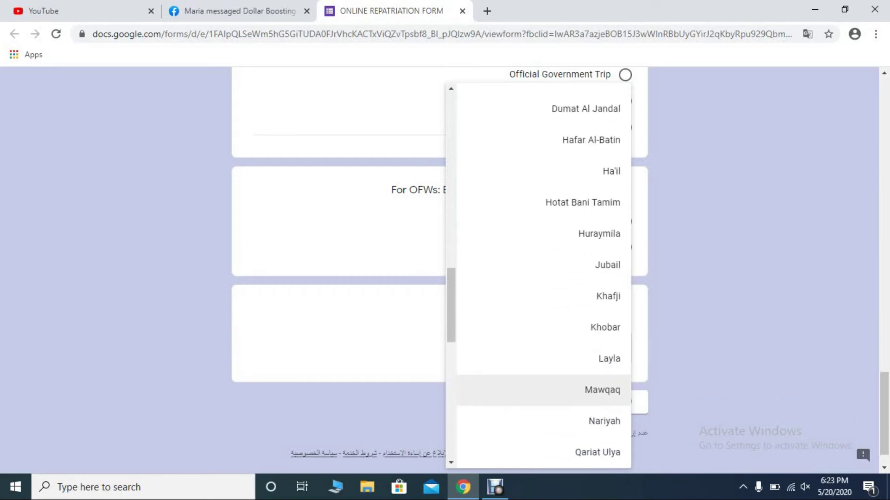
{"action": "scroll", "coordinate": [542, 397], "scroll_direction": "up", "scroll_amount": 7}
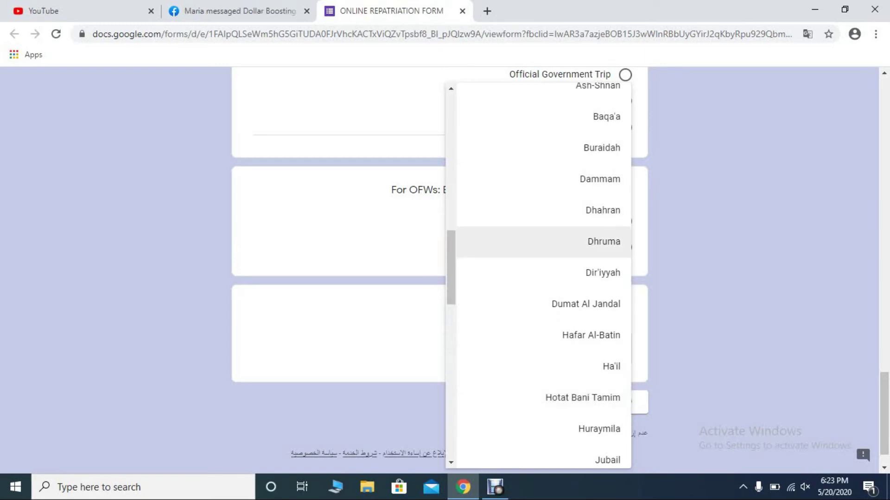
{"action": "left_click_drag", "start_coordinate": [451, 268], "coordinate": [451, 423]}
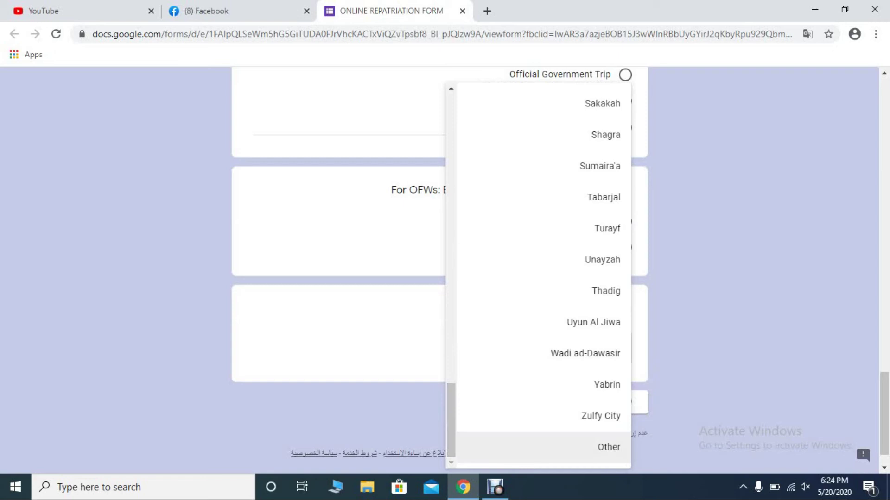
{"action": "left_click", "coordinate": [464, 447]}
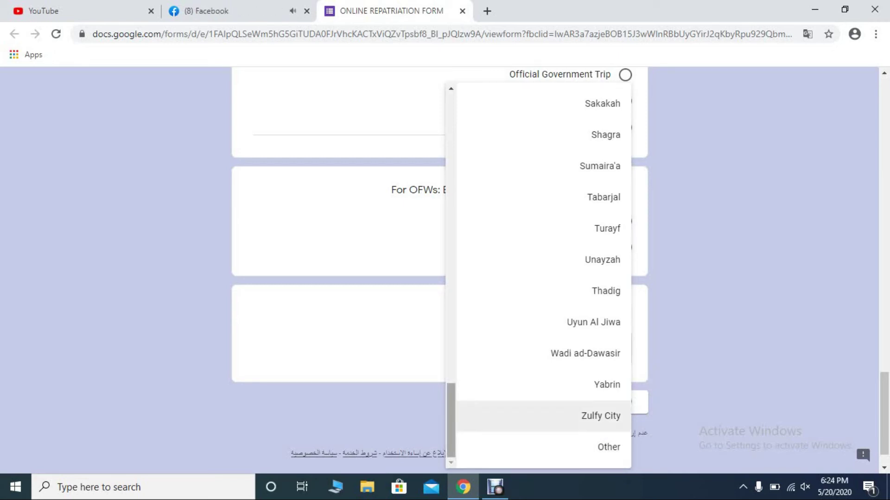
{"action": "scroll", "coordinate": [537, 275], "scroll_direction": "up", "scroll_amount": 12}
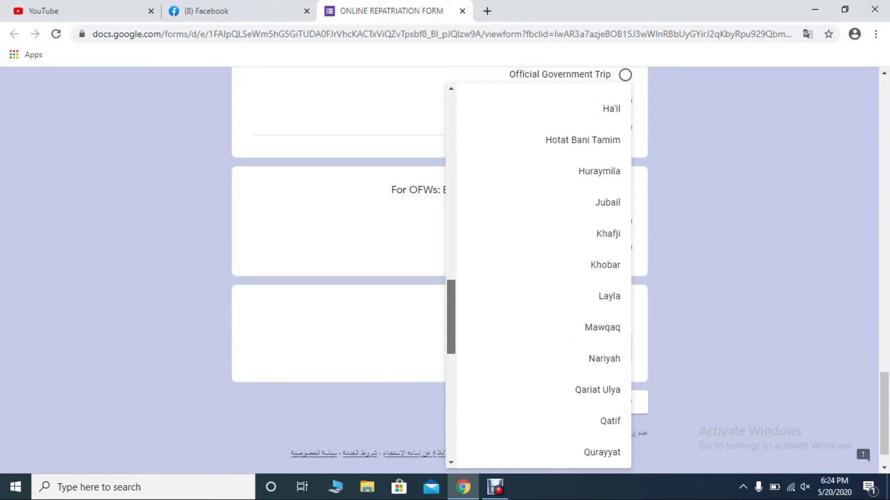
{"action": "scroll", "coordinate": [537, 276], "scroll_direction": "up", "scroll_amount": 10}
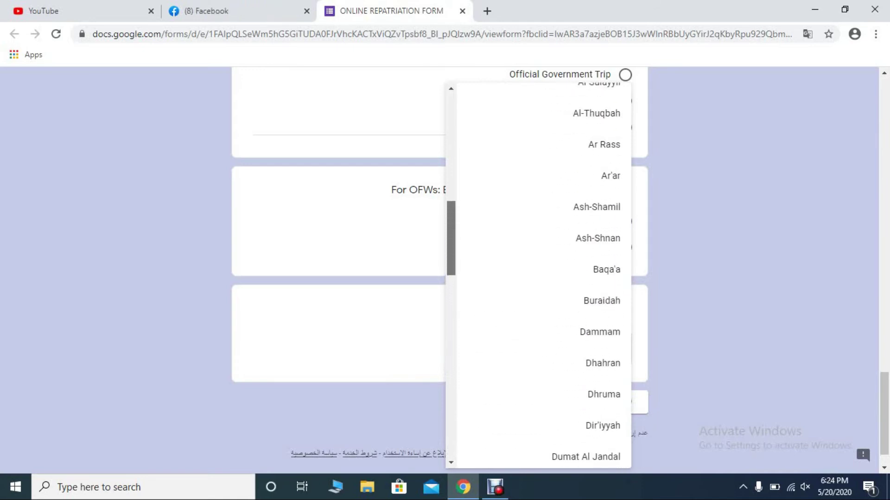
{"action": "scroll", "coordinate": [538, 276], "scroll_direction": "up", "scroll_amount": 4}
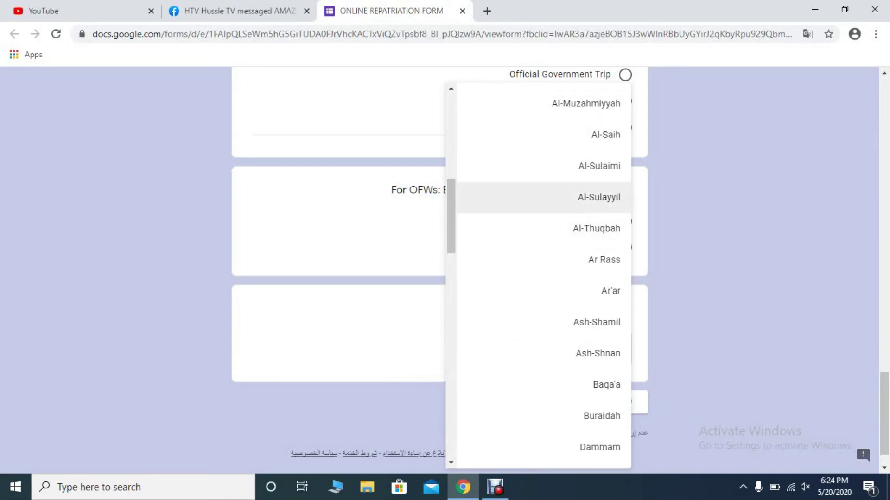
{"action": "left_click", "coordinate": [599, 197]}
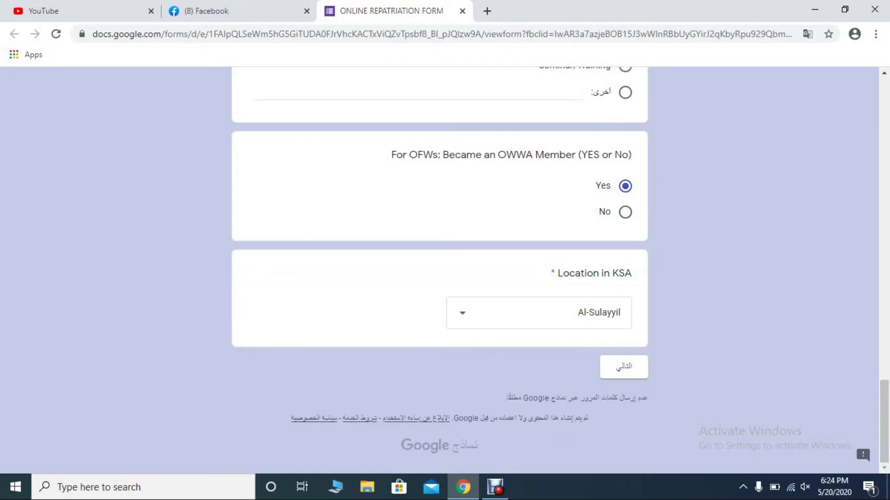
- On the next page, answer Category with Currently Employed and continue to Contact Information
{"action": "left_click", "coordinate": [607, 367]}
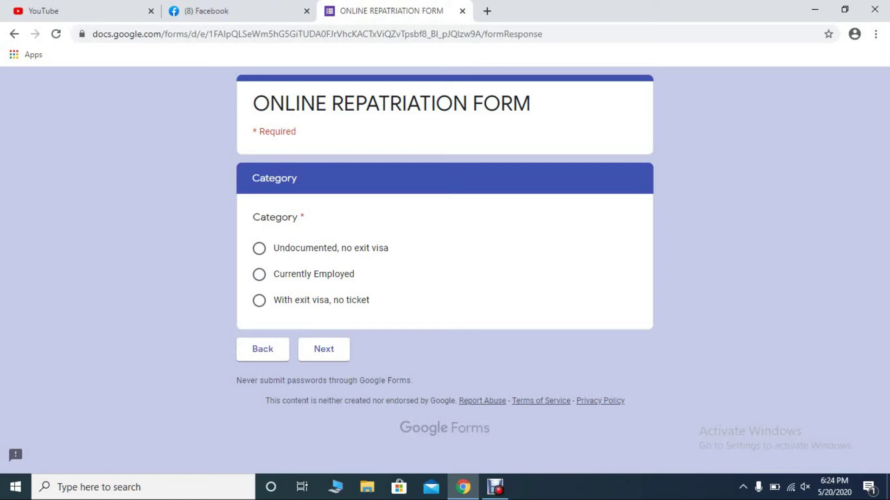
{"action": "left_click", "coordinate": [259, 248]}
{"action": "left_click", "coordinate": [259, 274]}
{"action": "left_click", "coordinate": [259, 300]}
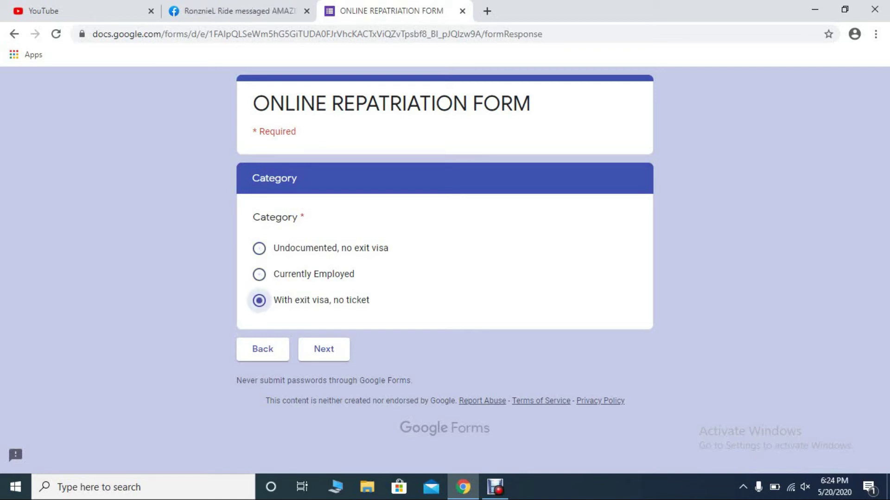
{"action": "left_click", "coordinate": [259, 275]}
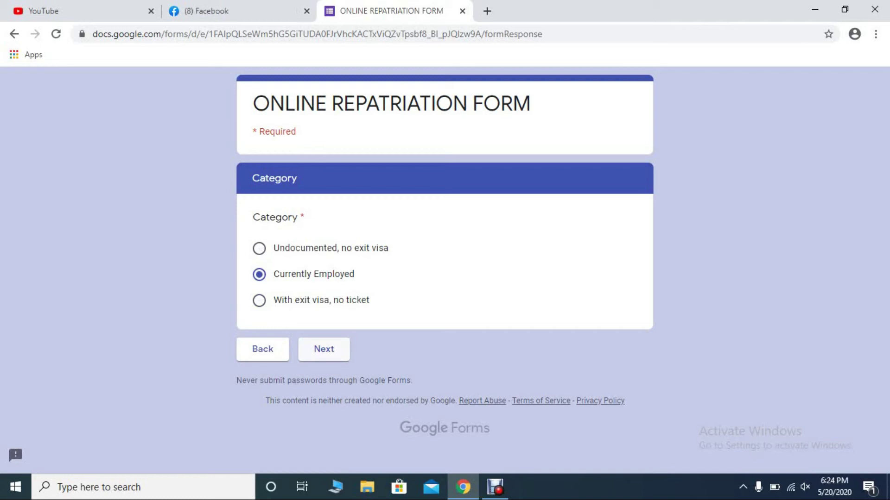
{"action": "left_click", "coordinate": [323, 349]}
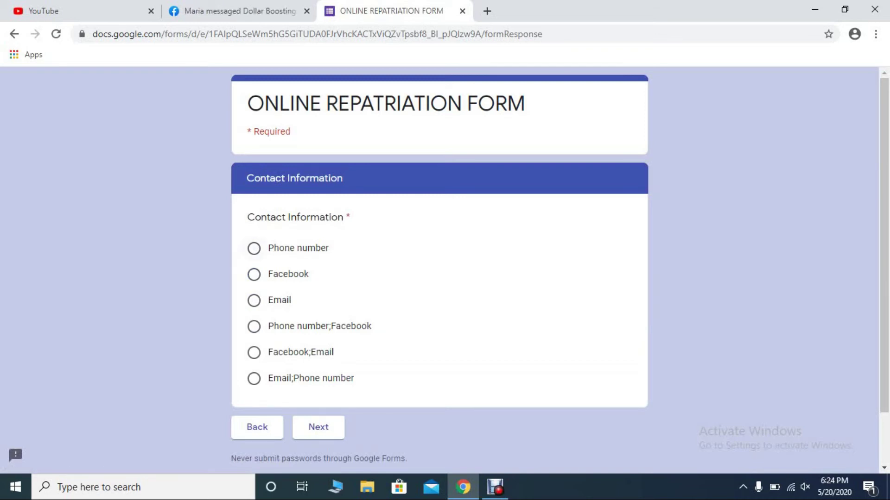
- Choose Email;Phone number as the contact information and continue to the next page
{"action": "left_click", "coordinate": [254, 249]}
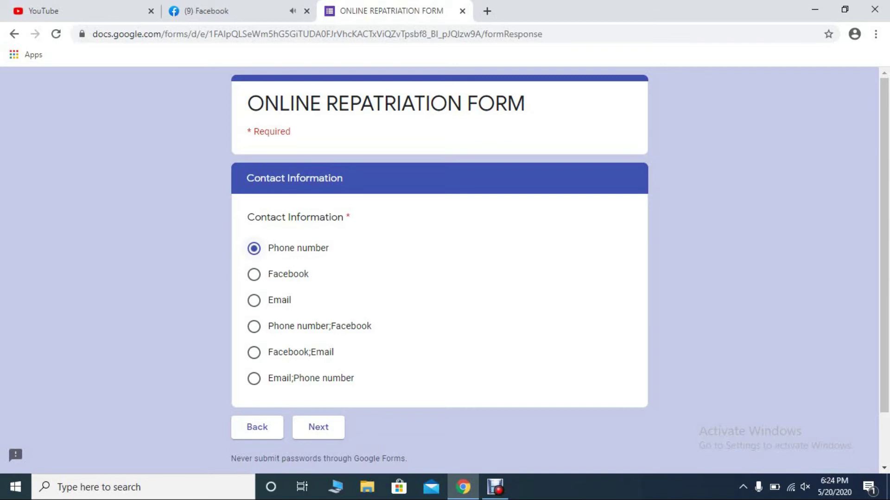
{"action": "left_click", "coordinate": [253, 275]}
{"action": "left_click", "coordinate": [254, 300]}
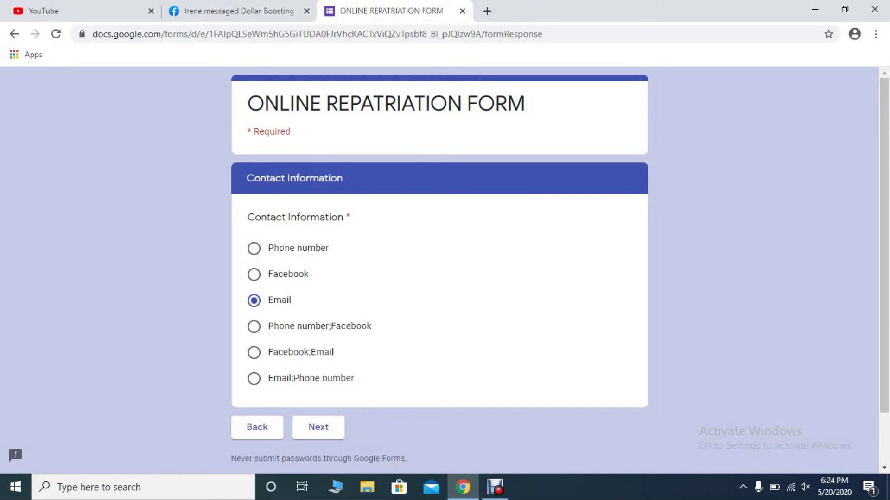
{"action": "left_click", "coordinate": [254, 327]}
{"action": "left_click", "coordinate": [253, 352]}
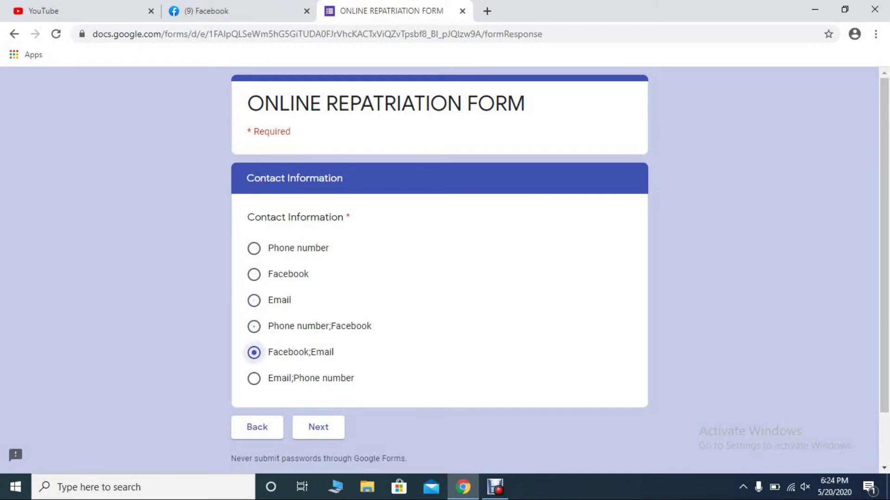
{"action": "left_click", "coordinate": [254, 378]}
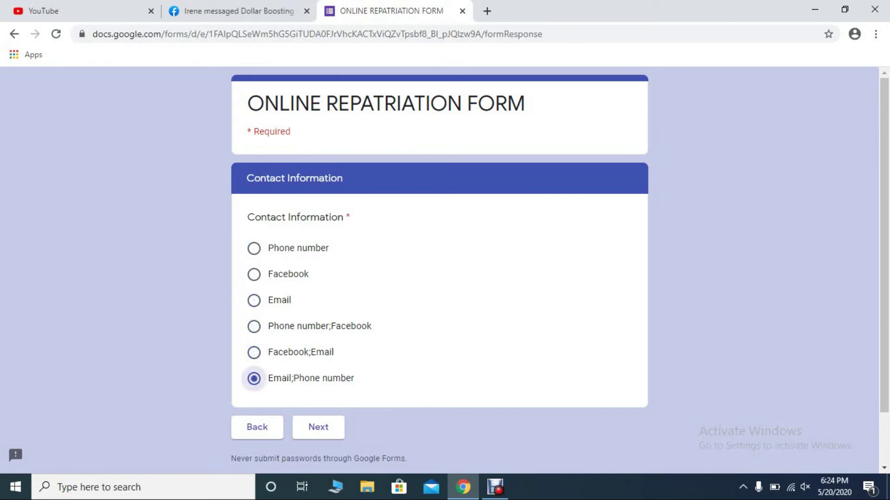
{"action": "left_click", "coordinate": [254, 326]}
{"action": "left_click", "coordinate": [254, 378]}
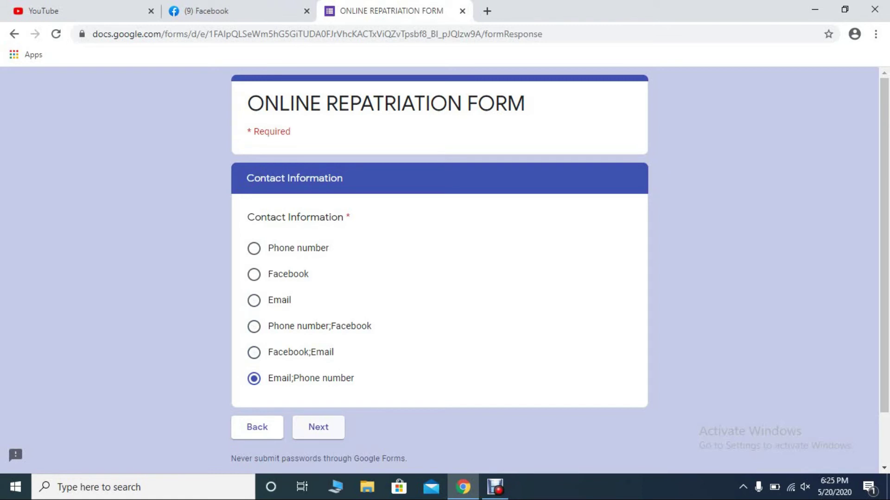
{"action": "left_click", "coordinate": [319, 427]}
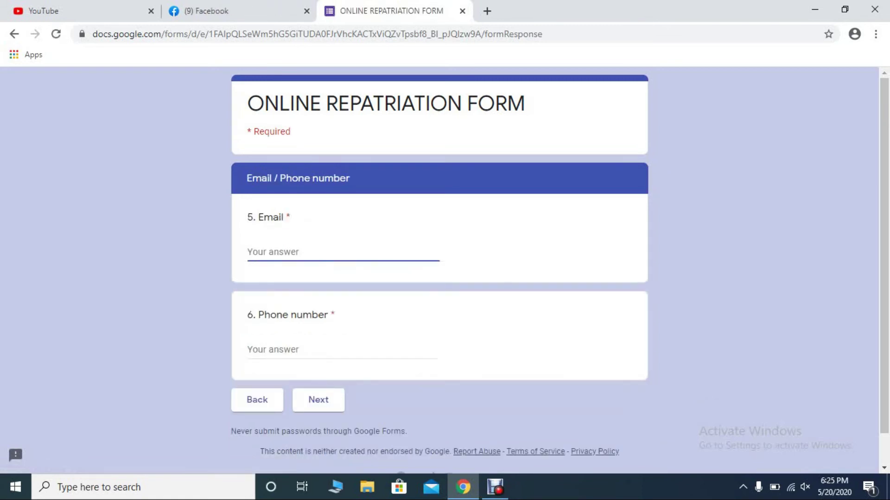
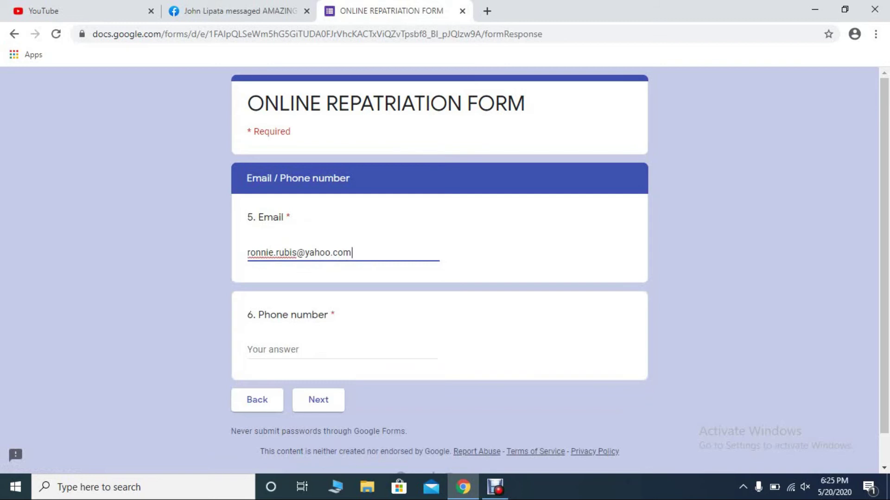
- Enter the applicant's email address and phone number, then advance to the NOK details page
{"action": "left_click", "coordinate": [278, 349]}
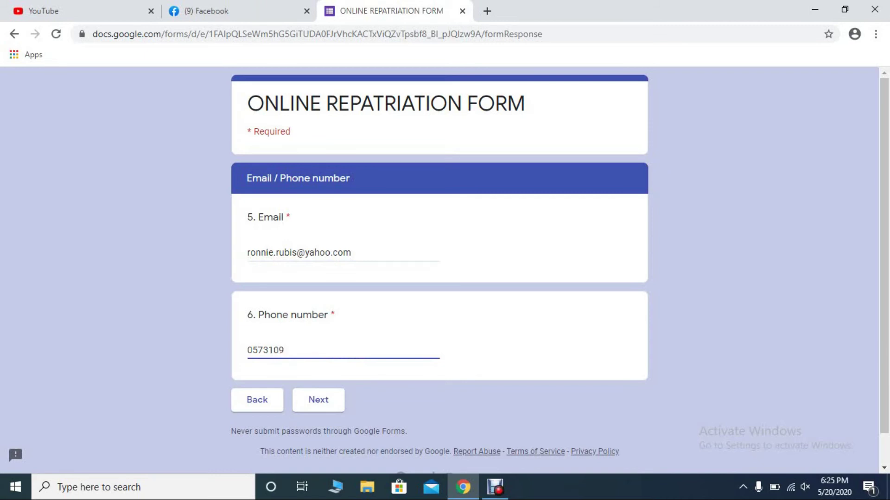
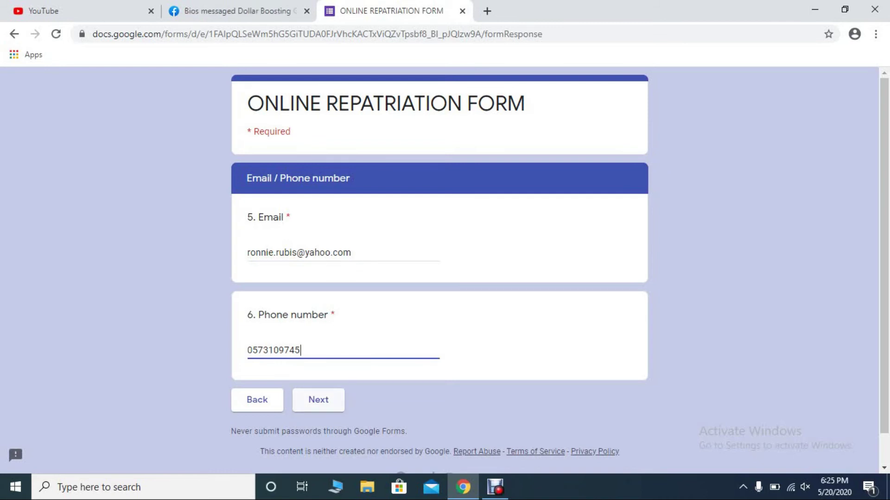
{"action": "key", "text": "Tab"}
{"action": "key", "text": "Tab"}
{"action": "key", "text": "Return"}
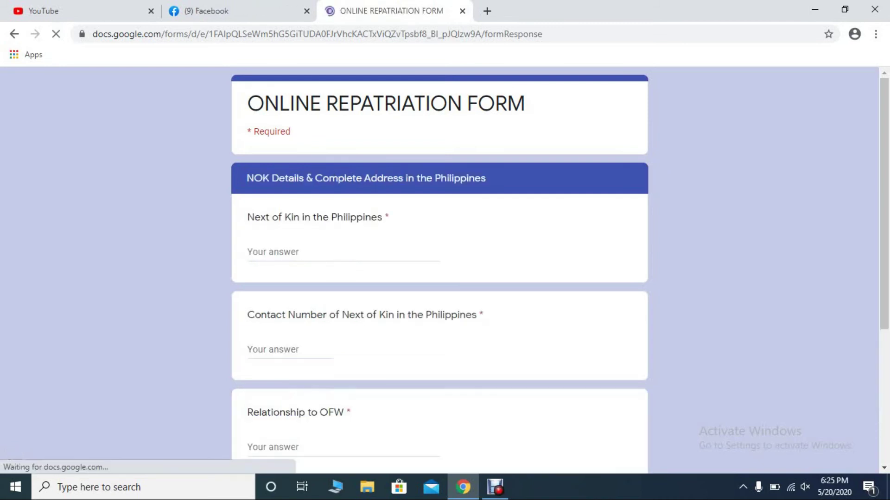
- Enter the next of kin's full name in the Next of Kin question
{"action": "key", "text": "Return"}
{"action": "left_click", "coordinate": [279, 252]}
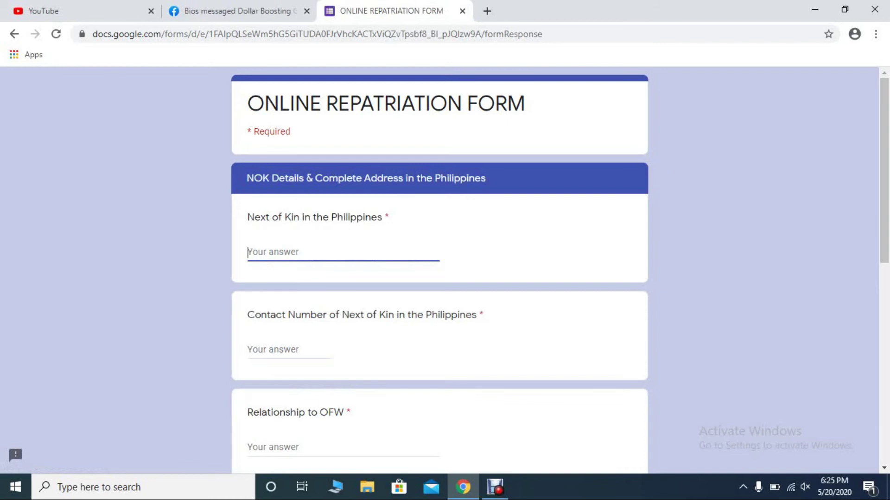
{"action": "type", "text": "Mother"}
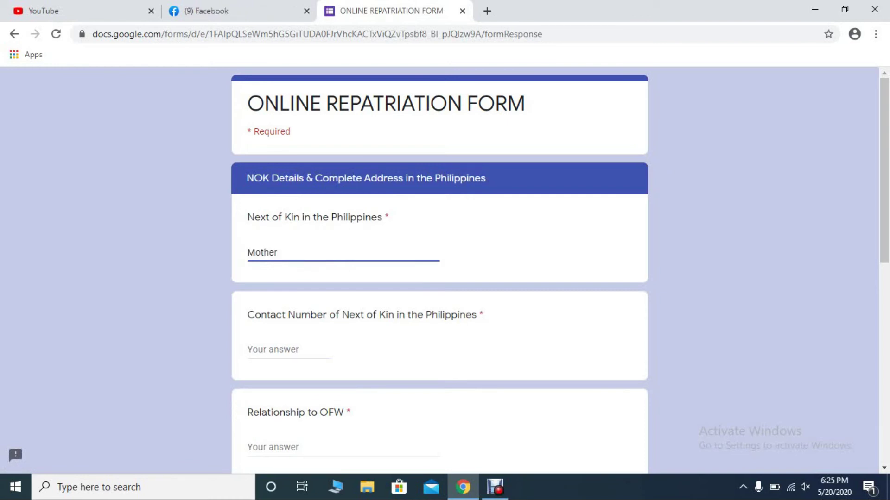
{"action": "key", "text": "Return"}
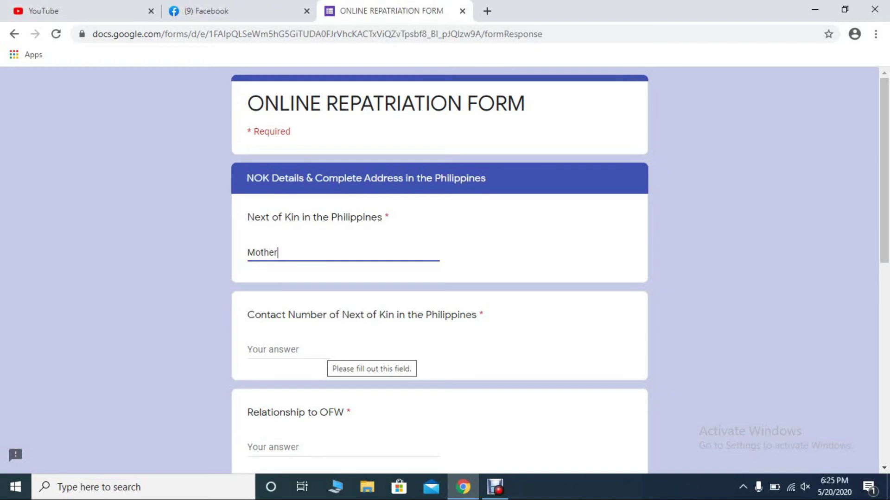
{"action": "key", "text": "ctrl+a"}
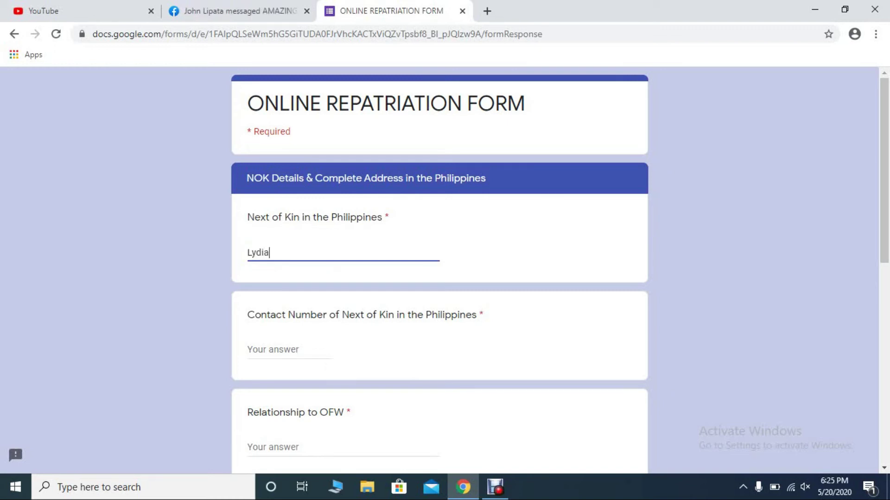
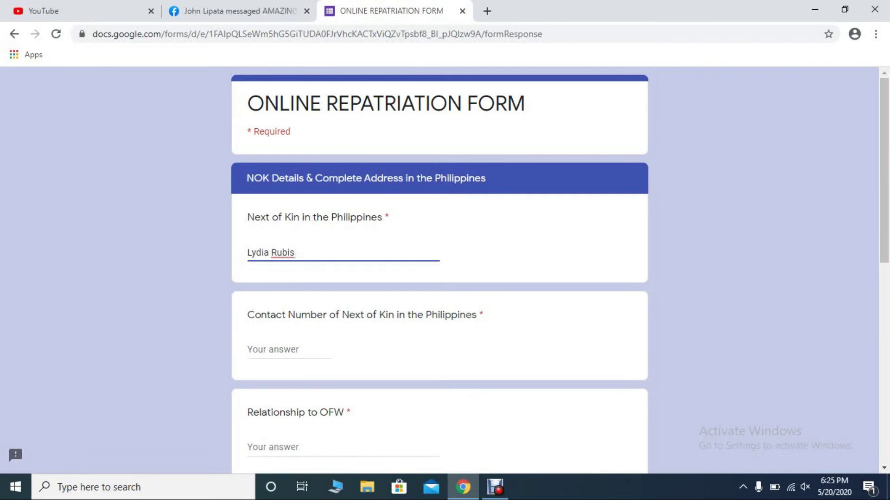
- Enter the next of kin's contact number
{"action": "left_click", "coordinate": [273, 349]}
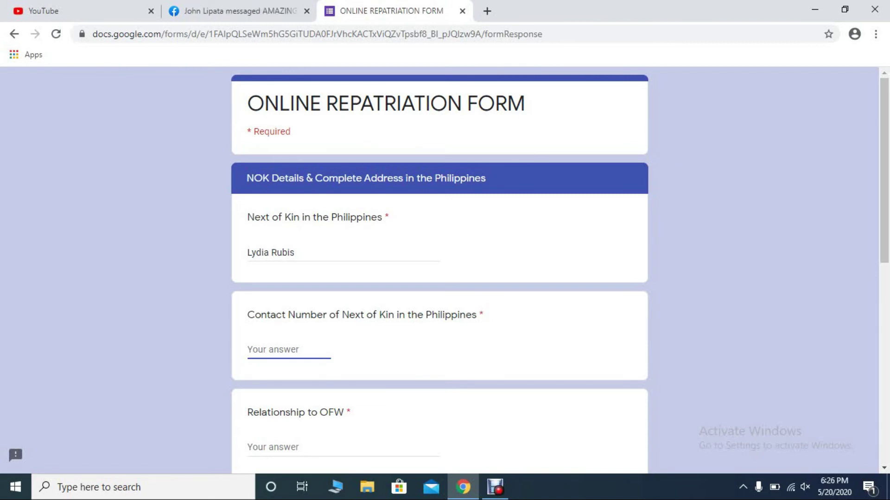
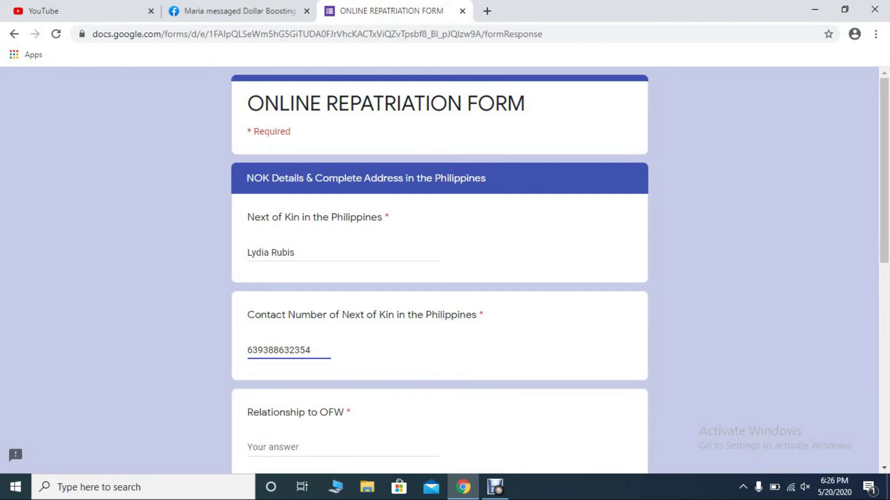
{"action": "scroll", "coordinate": [439, 268], "scroll_direction": "down", "scroll_amount": 3}
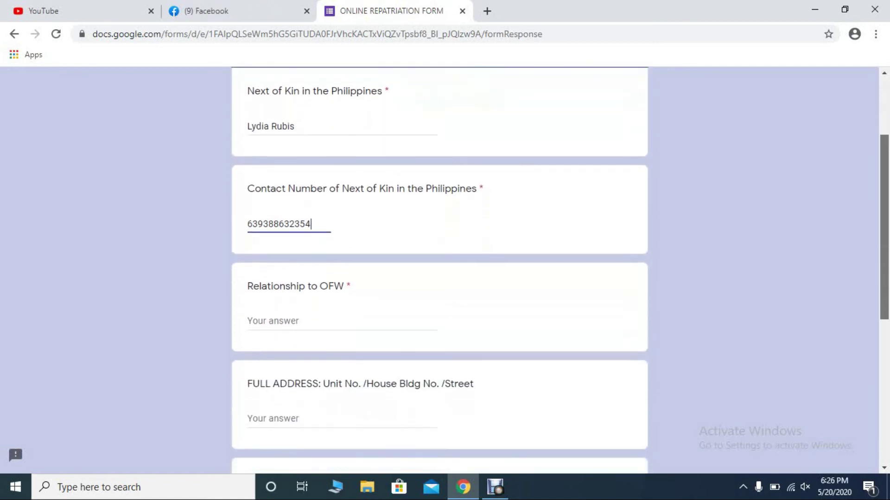
{"action": "scroll", "coordinate": [439, 278], "scroll_direction": "down", "scroll_amount": 1}
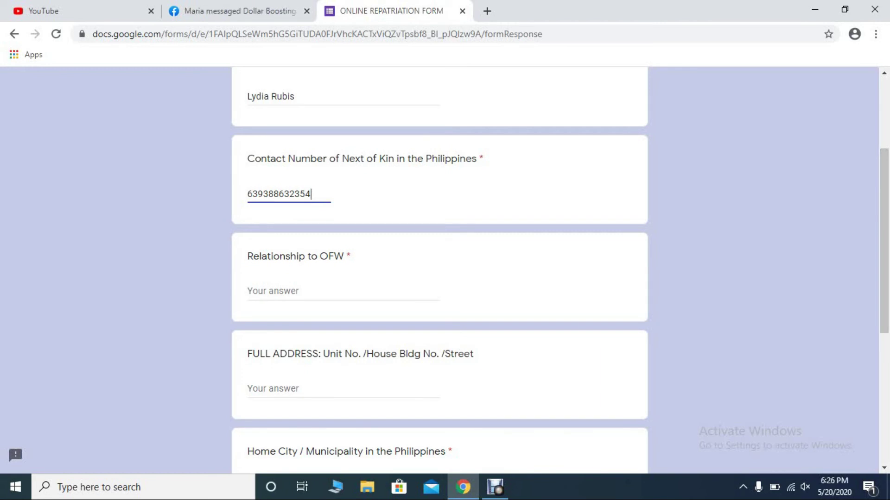
{"action": "left_click_drag", "start_coordinate": [247, 194], "coordinate": [310, 194]}
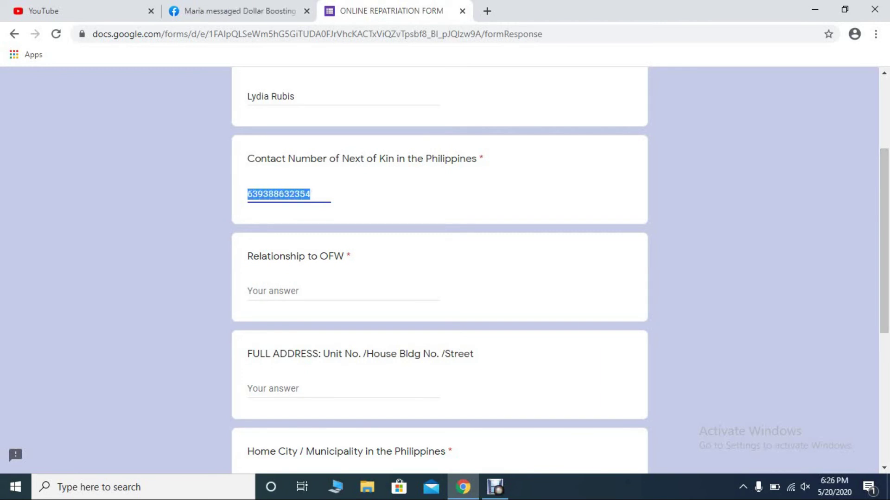
{"action": "left_click", "coordinate": [311, 194]}
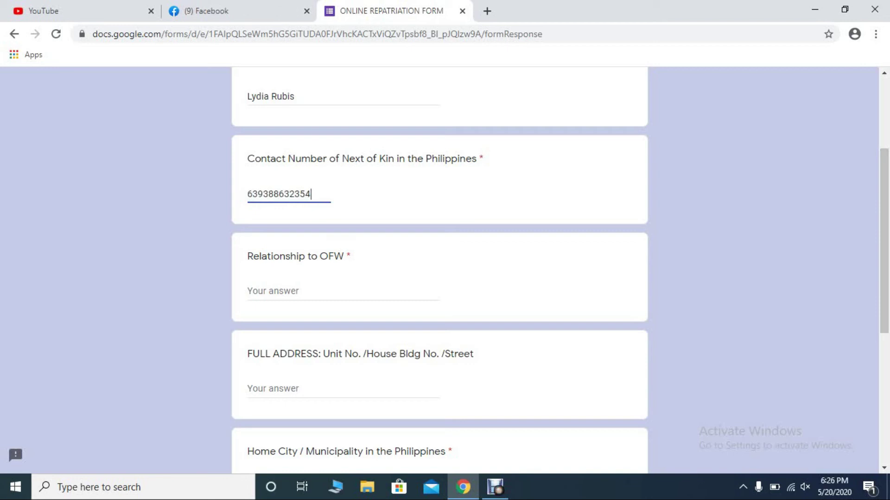
{"action": "left_click", "coordinate": [290, 194]}
- Set Relationship to OFW as Mother and enter the street address under FULL ADDRESS
{"action": "left_click", "coordinate": [343, 291]}
{"action": "type", "text": "Mother"}
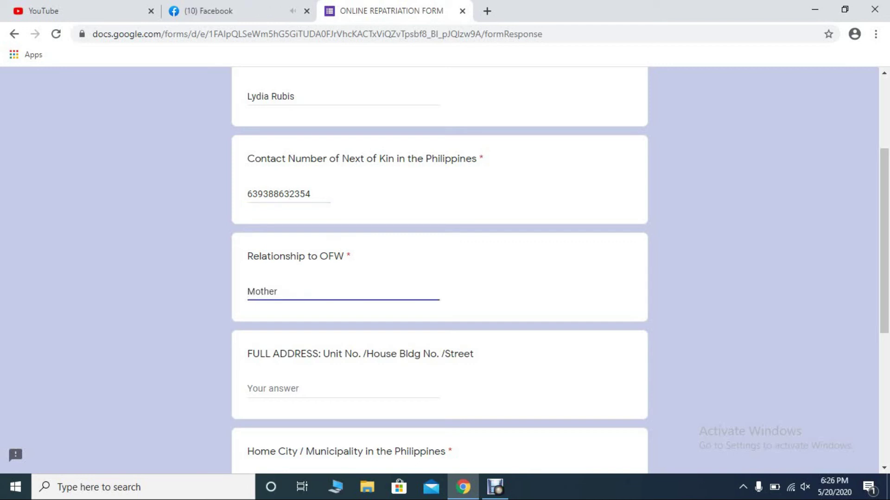
{"action": "left_click", "coordinate": [343, 388]}
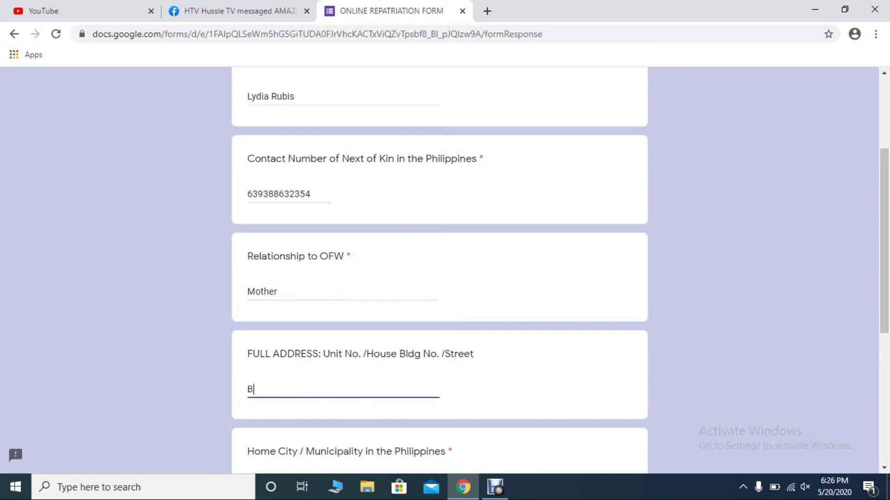
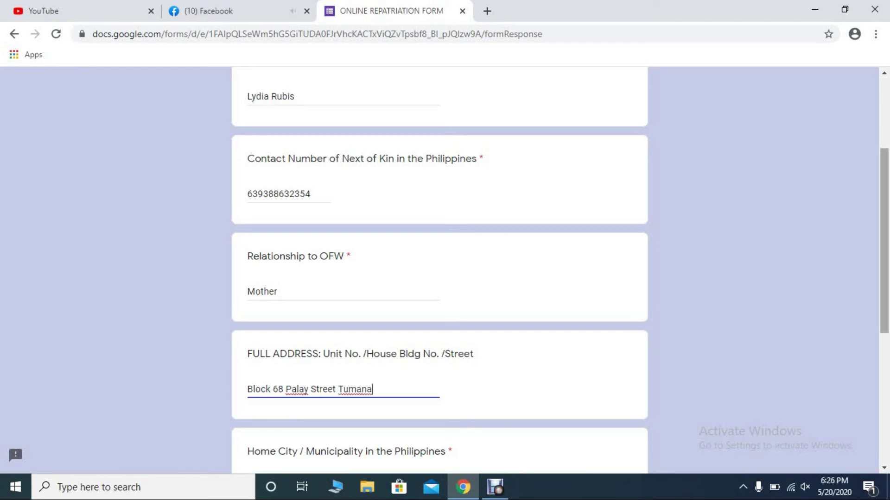
{"action": "scroll", "coordinate": [440, 270], "scroll_direction": "down", "scroll_amount": 3}
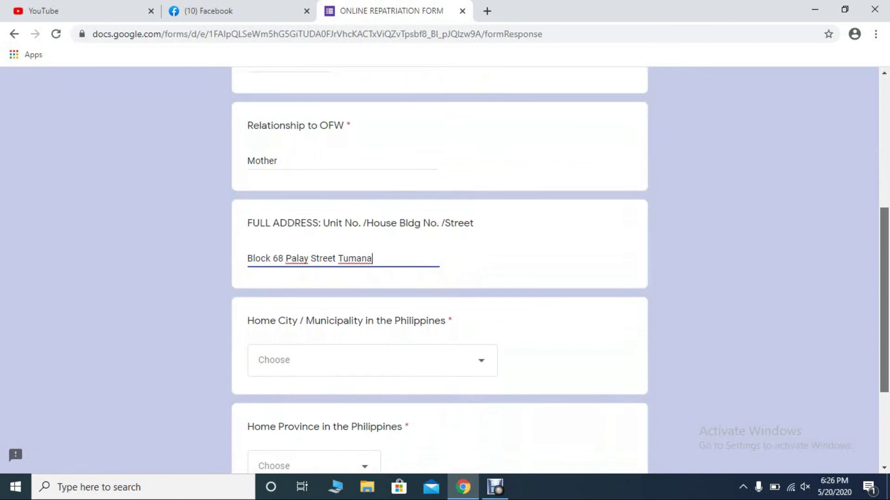
{"action": "scroll", "coordinate": [439, 270], "scroll_direction": "down", "scroll_amount": 1}
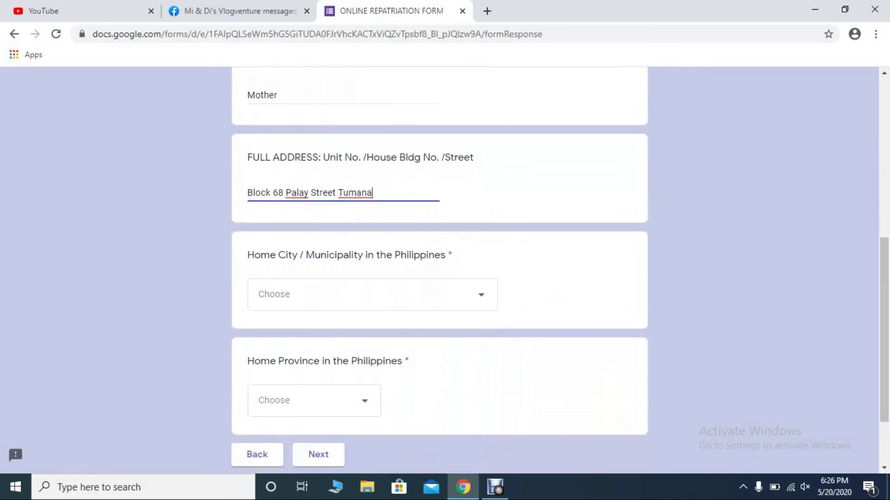
- Choose Marikina as the Home City / Municipality
{"action": "left_click", "coordinate": [372, 295]}
{"action": "scroll", "coordinate": [372, 295], "scroll_direction": "down", "scroll_amount": 10}
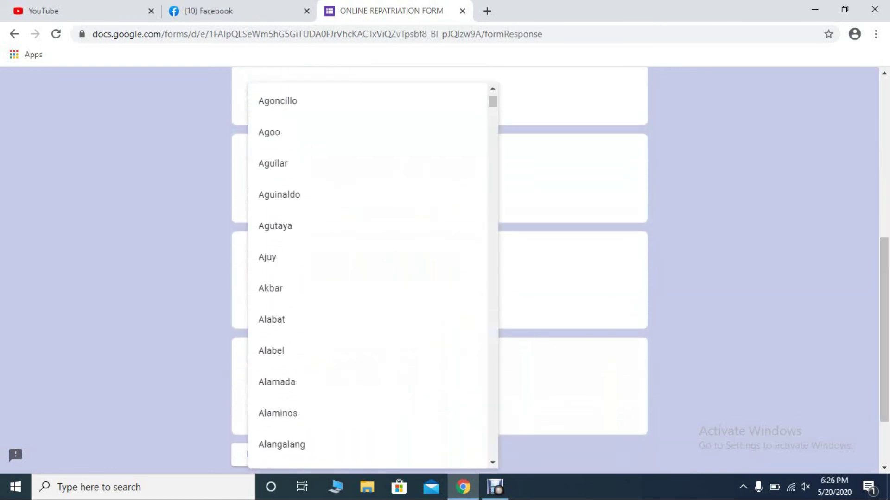
{"action": "scroll", "coordinate": [370, 125], "scroll_direction": "down", "scroll_amount": 20}
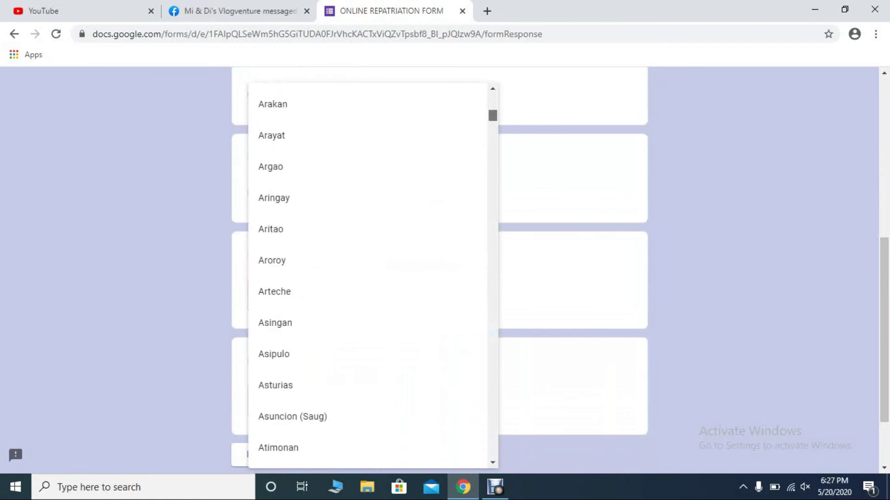
{"action": "scroll", "coordinate": [371, 278], "scroll_direction": "down", "scroll_amount": 20}
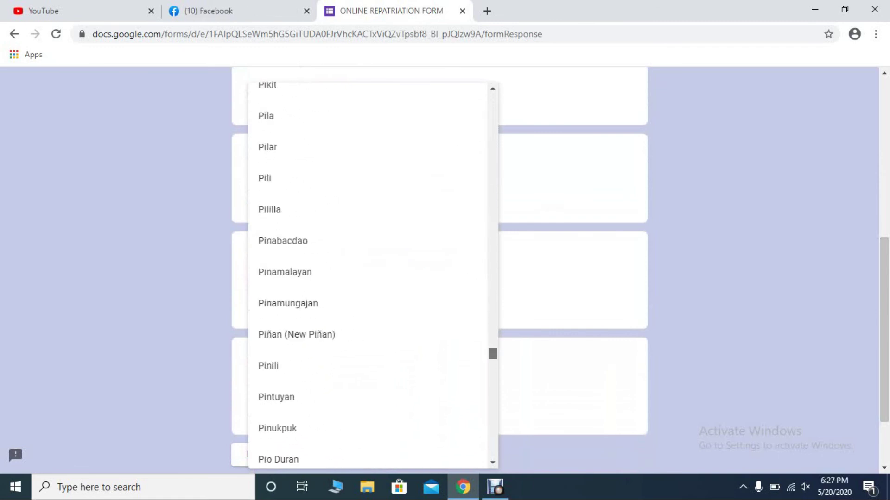
{"action": "scroll", "coordinate": [371, 278], "scroll_direction": "up", "scroll_amount": 20}
{"action": "scroll", "coordinate": [370, 278], "scroll_direction": "up", "scroll_amount": 20}
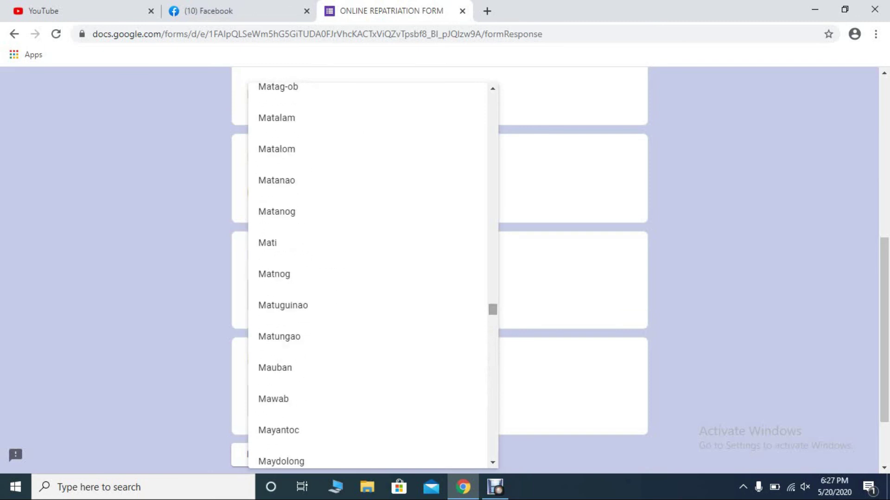
{"action": "scroll", "coordinate": [371, 306], "scroll_direction": "up", "scroll_amount": 2}
{"action": "scroll", "coordinate": [370, 287], "scroll_direction": "up", "scroll_amount": 5}
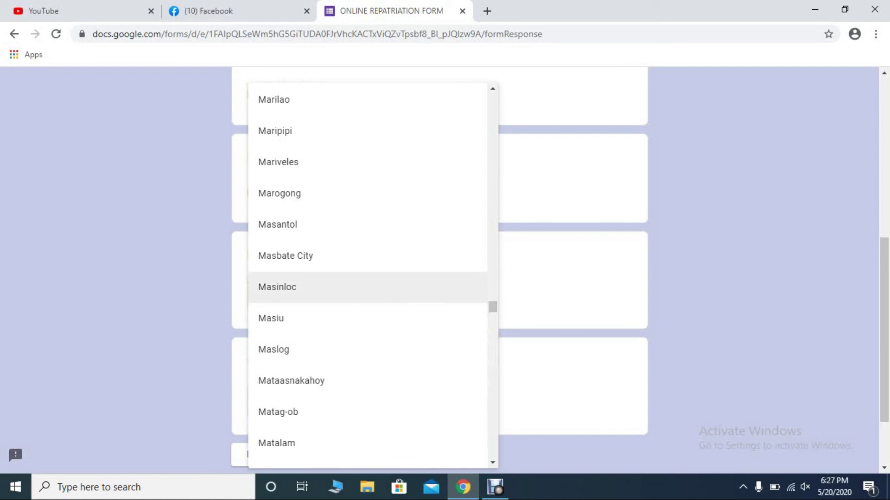
{"action": "scroll", "coordinate": [371, 287], "scroll_direction": "up", "scroll_amount": 2}
{"action": "left_click", "coordinate": [371, 133]}
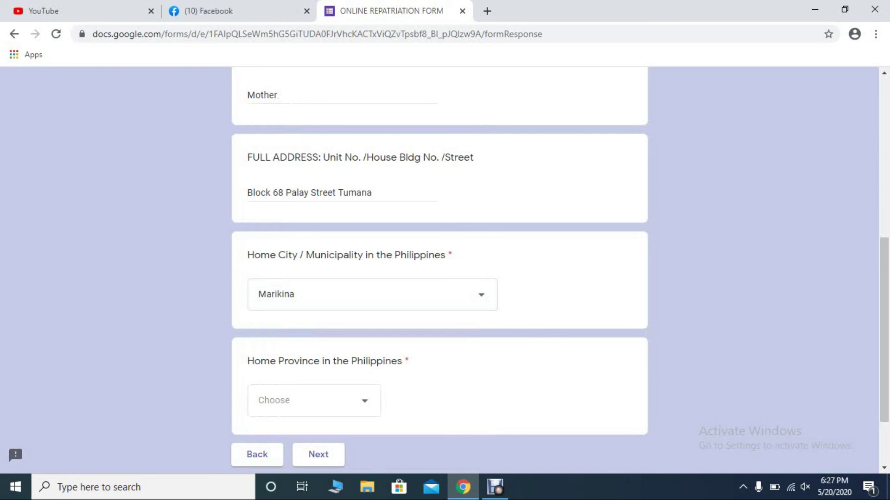
- Choose Masbate as the Home Province and continue to the accommodation page
{"action": "left_click", "coordinate": [314, 400]}
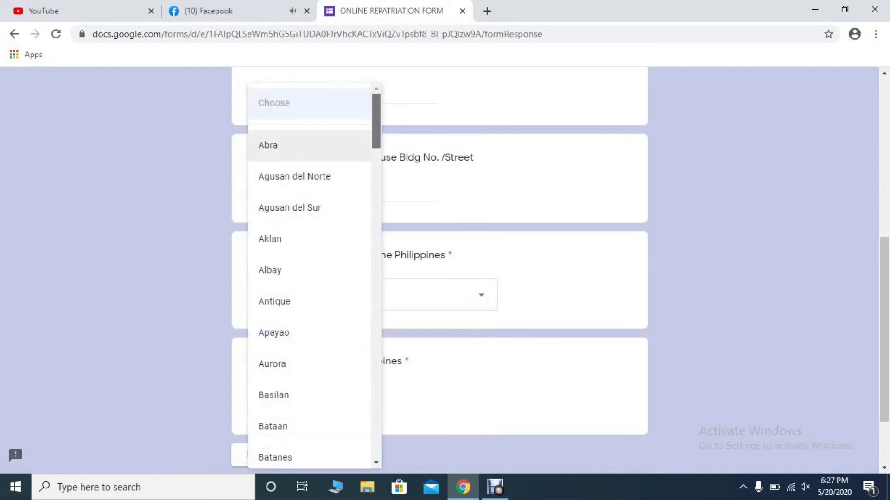
{"action": "scroll", "coordinate": [309, 275], "scroll_direction": "down", "scroll_amount": 7}
{"action": "scroll", "coordinate": [309, 276], "scroll_direction": "down", "scroll_amount": 20}
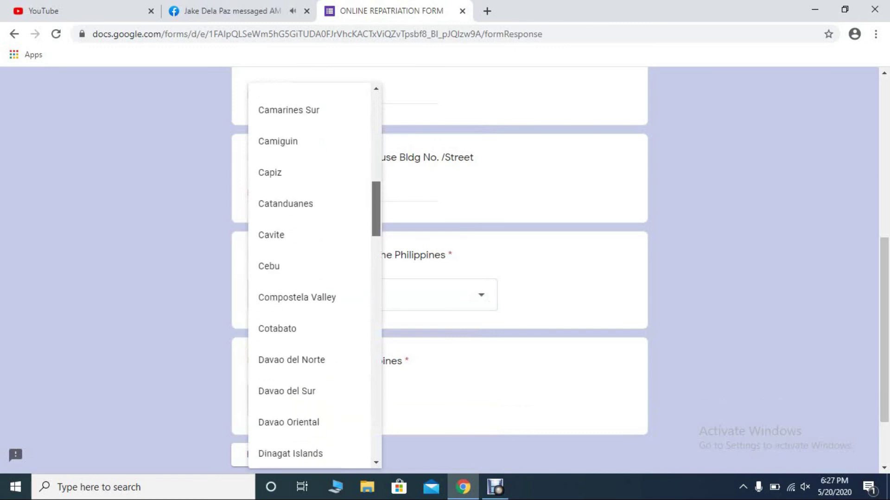
{"action": "scroll", "coordinate": [309, 276], "scroll_direction": "down", "scroll_amount": 5}
{"action": "scroll", "coordinate": [309, 276], "scroll_direction": "up", "scroll_amount": 9}
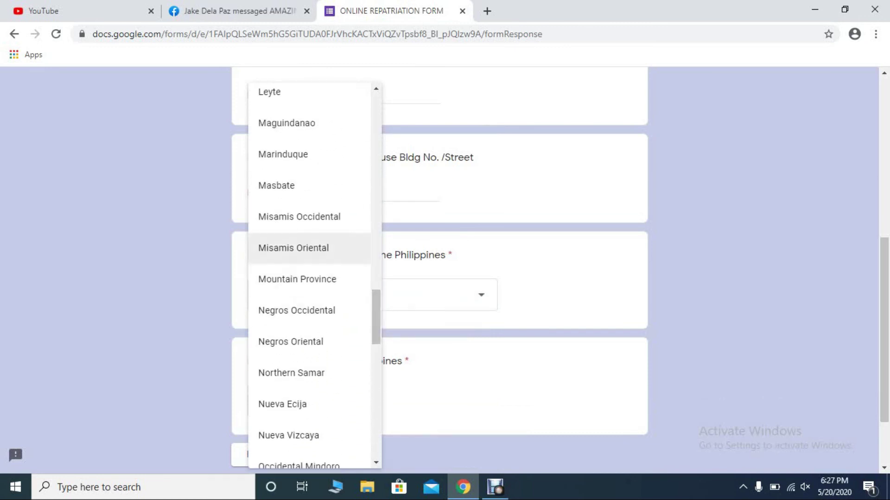
{"action": "left_click", "coordinate": [278, 185]}
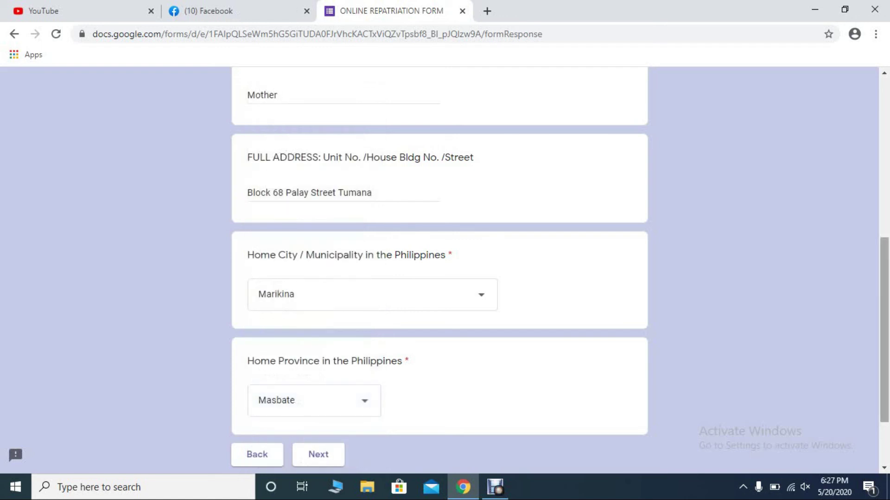
{"action": "scroll", "coordinate": [439, 276], "scroll_direction": "down", "scroll_amount": 3}
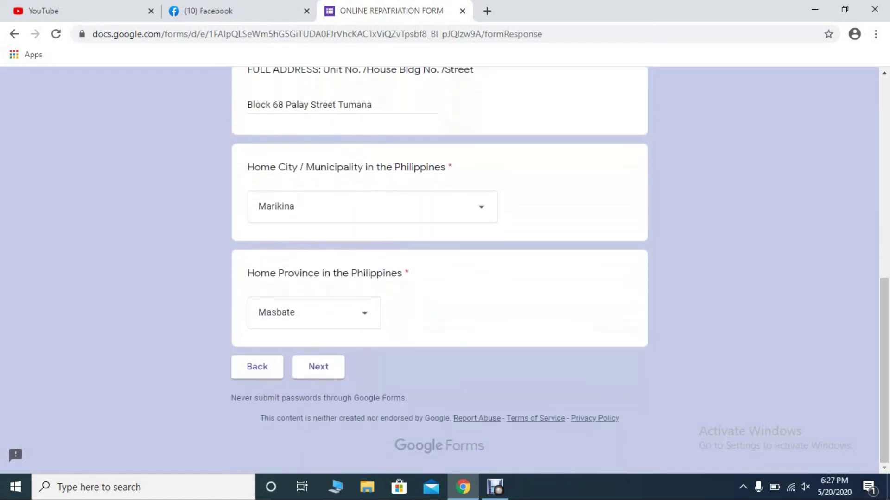
{"action": "left_click", "coordinate": [319, 367]}
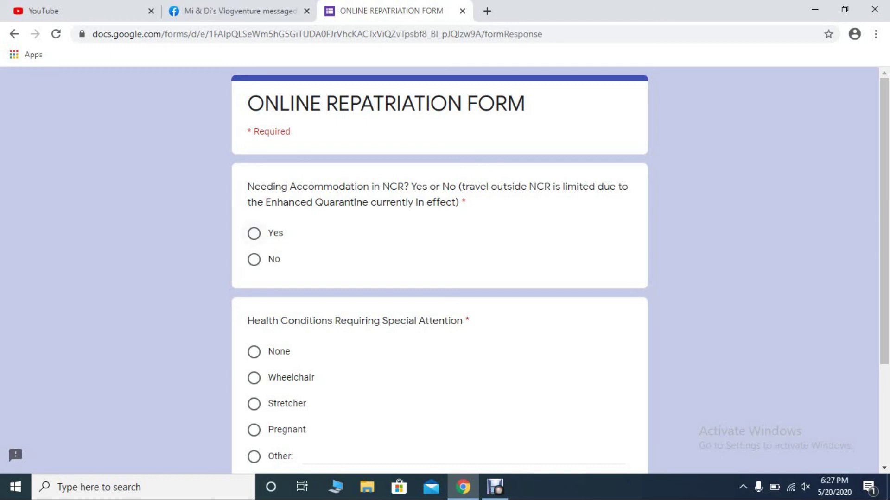
- Answer No to needing NCR accommodation and mark health conditions as None
{"action": "left_click", "coordinate": [254, 259]}
{"action": "left_click", "coordinate": [254, 352]}
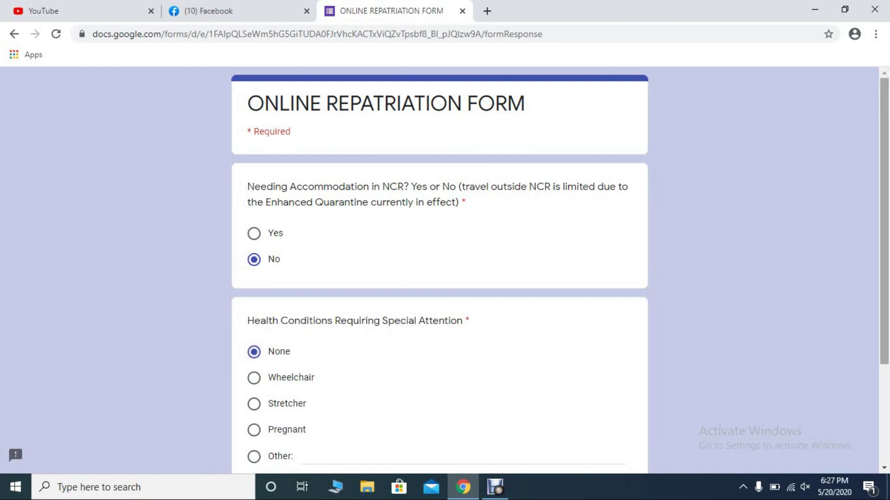
{"action": "scroll", "coordinate": [440, 278], "scroll_direction": "down", "scroll_amount": 2}
- Try the Wheelchair, Stretcher and Pregnant health options, revert to None, and advance to the next page
{"action": "left_click_drag", "start_coordinate": [281, 298], "coordinate": [267, 298]}
{"action": "left_click", "coordinate": [282, 298]}
{"action": "left_click_drag", "start_coordinate": [306, 324], "coordinate": [268, 324]}
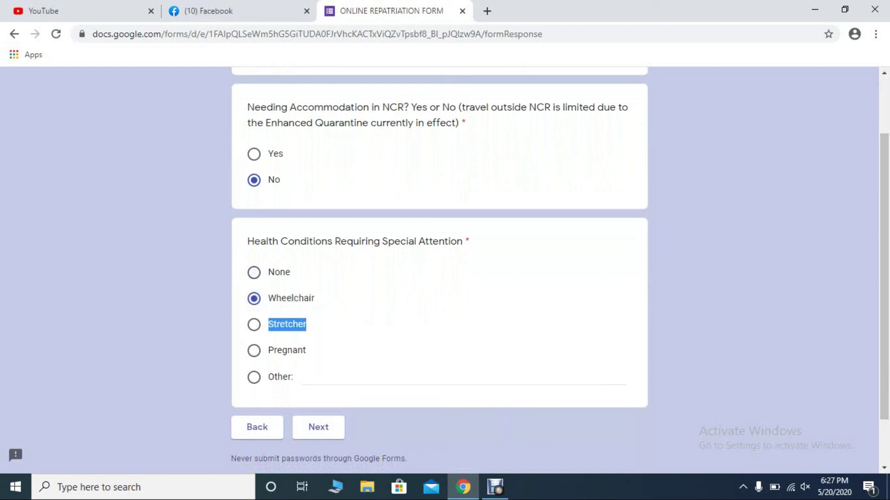
{"action": "left_click_drag", "start_coordinate": [306, 350], "coordinate": [268, 350]}
{"action": "left_click_drag", "start_coordinate": [293, 377], "coordinate": [268, 377]}
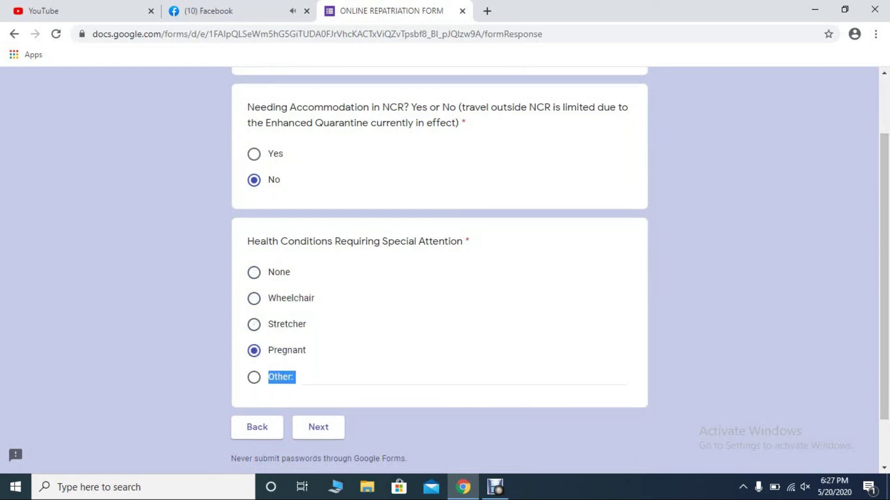
{"action": "left_click", "coordinate": [254, 273]}
{"action": "left_click", "coordinate": [319, 426]}
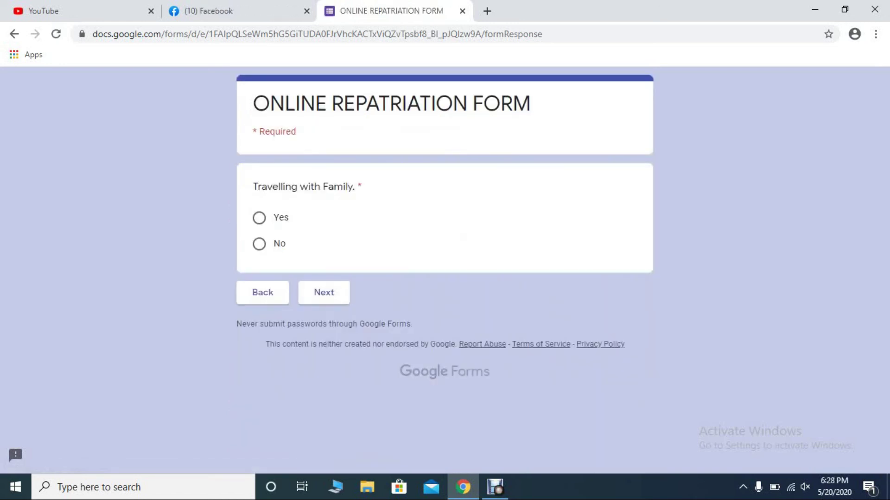
- Answer No to Travelling with Family and advance to the form's final page
{"action": "left_click_drag", "start_coordinate": [257, 186], "coordinate": [363, 186]}
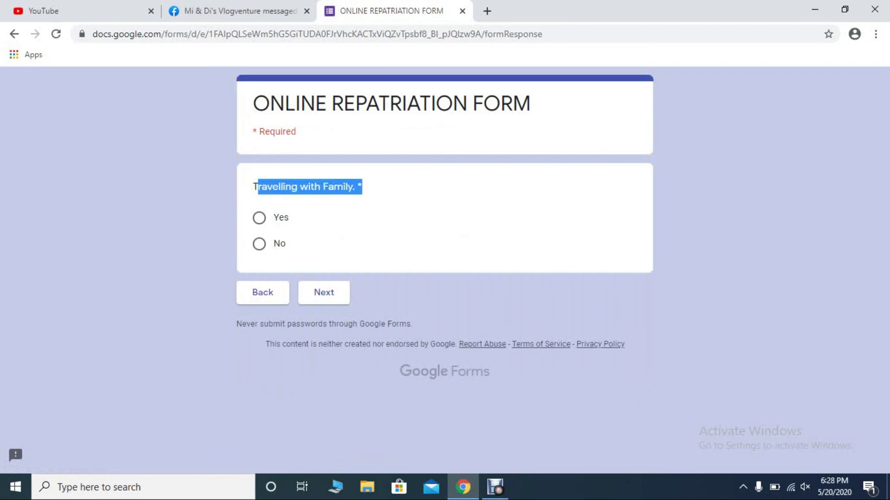
{"action": "left_click", "coordinate": [362, 186]}
{"action": "left_click", "coordinate": [259, 244]}
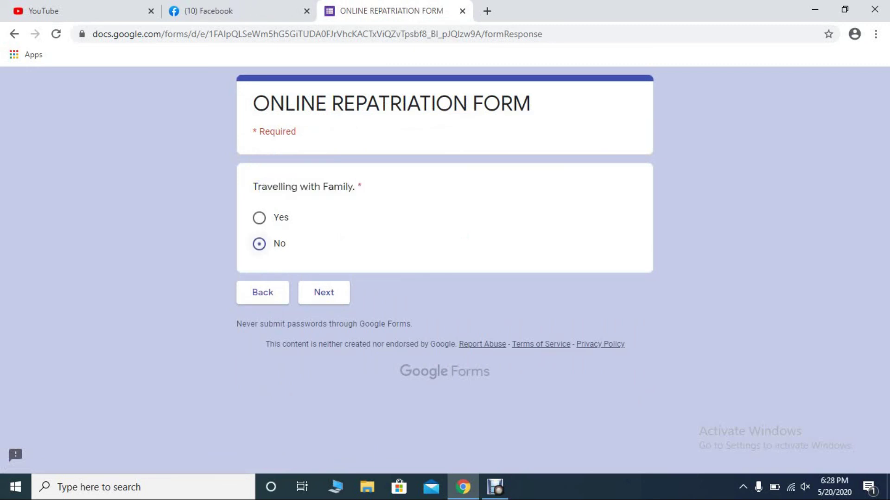
{"action": "left_click", "coordinate": [324, 292]}
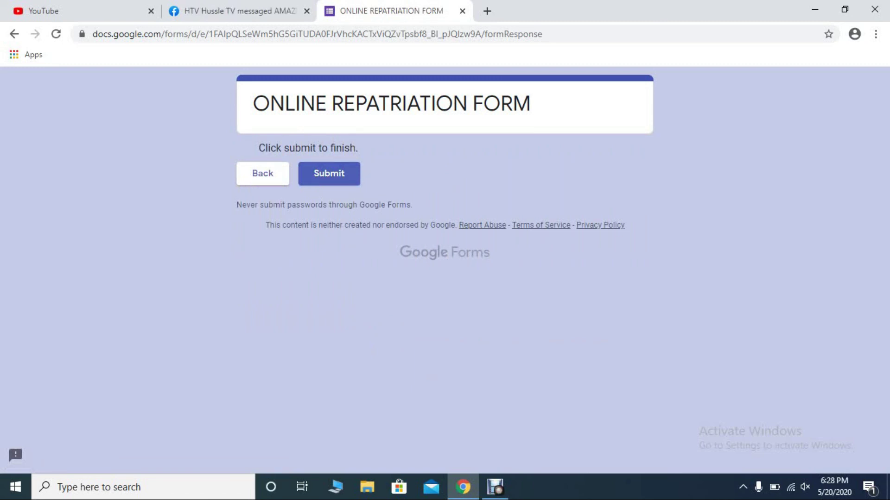
- Submit the repatriation form and check the 'Your response has been recorded' confirmation
{"action": "left_click", "coordinate": [329, 173]}
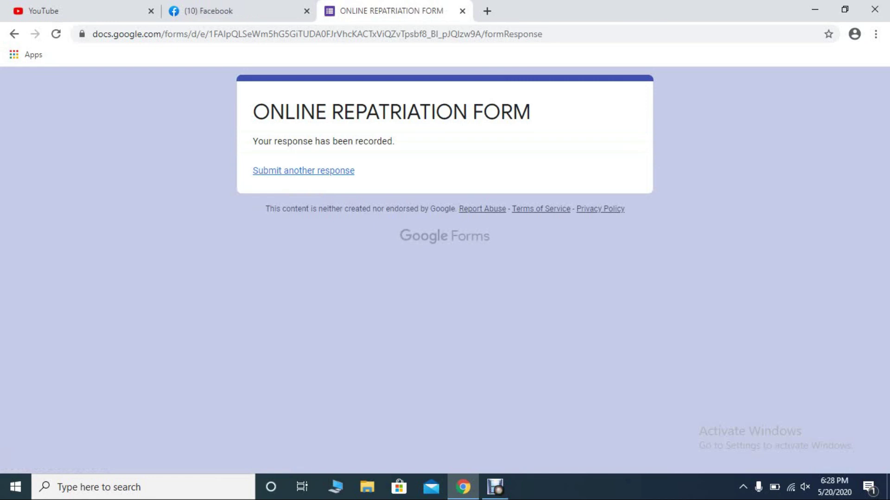
{"action": "left_click_drag", "start_coordinate": [252, 142], "coordinate": [394, 142]}
{"action": "left_click", "coordinate": [395, 141]}
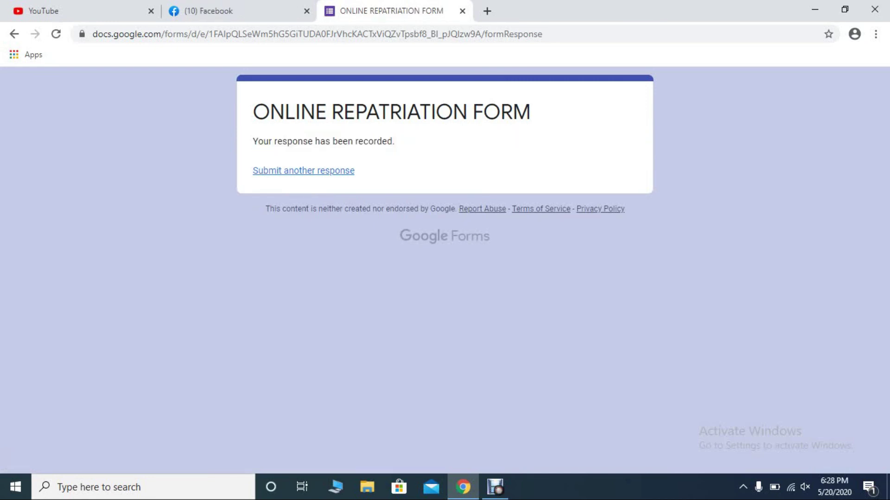